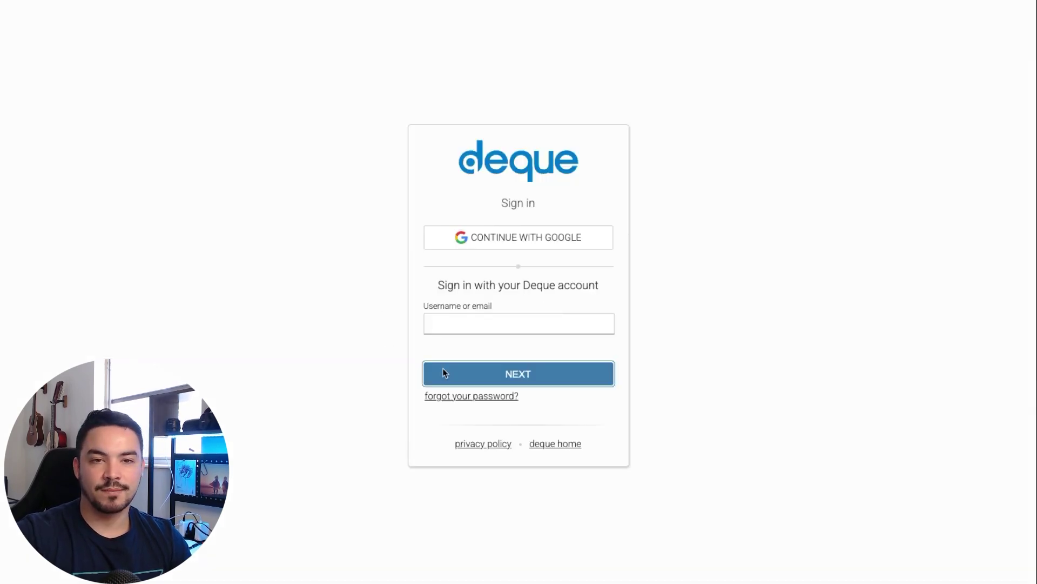
Sign in with the saved Deque username and password, then go to Test Cases
click(486, 323)
click(528, 361)
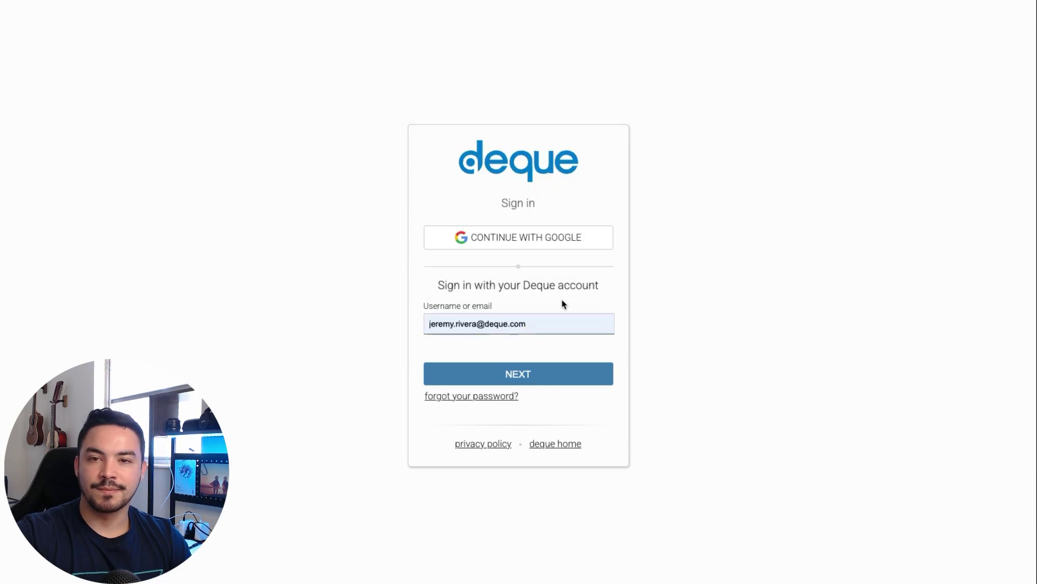
click(519, 372)
click(456, 398)
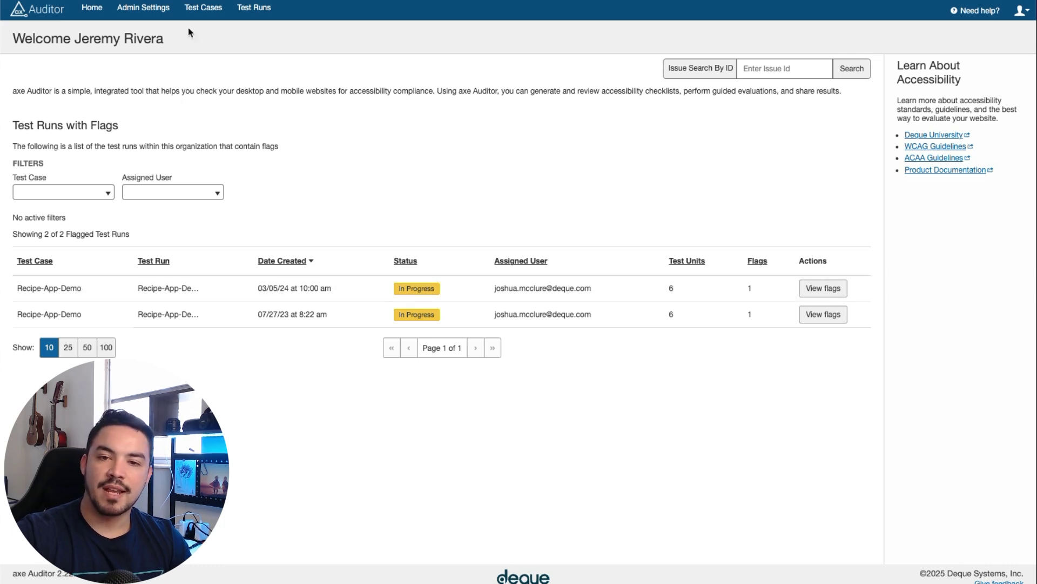
click(203, 7)
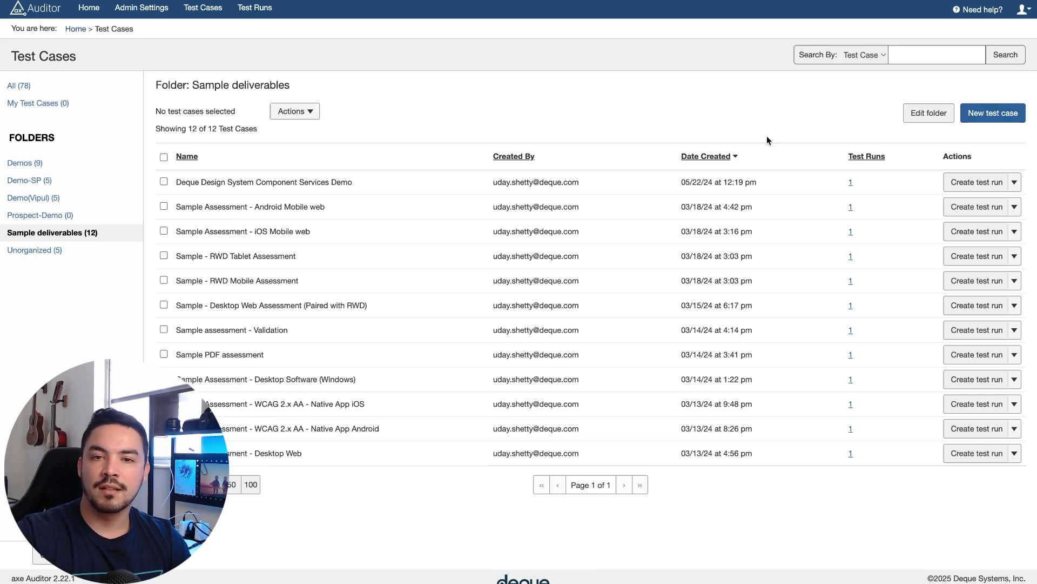
Start the Embel Audit test case with a description and a 60-minute session timeout
click(993, 113)
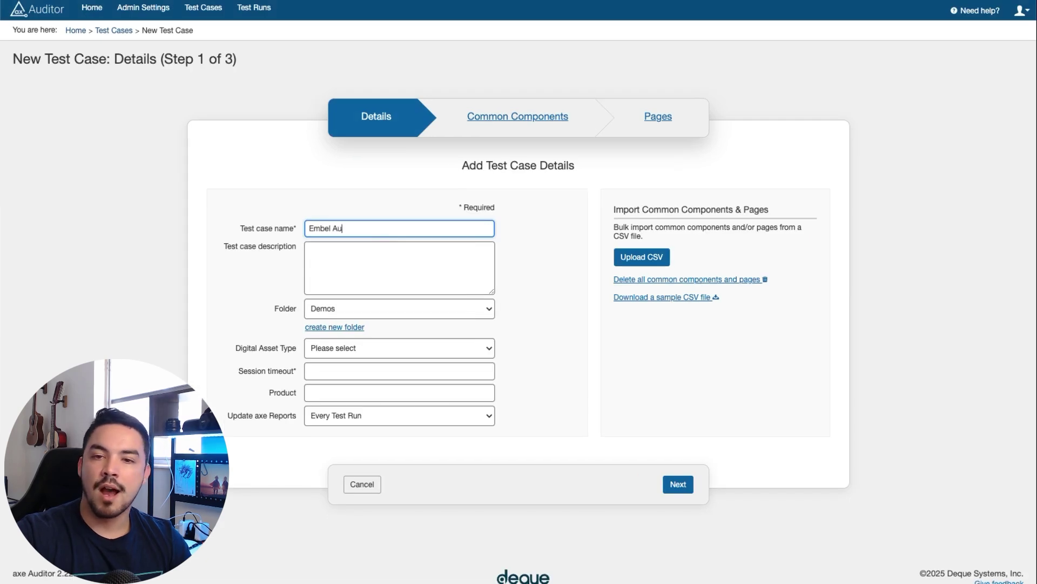
click(396, 251)
text(T)
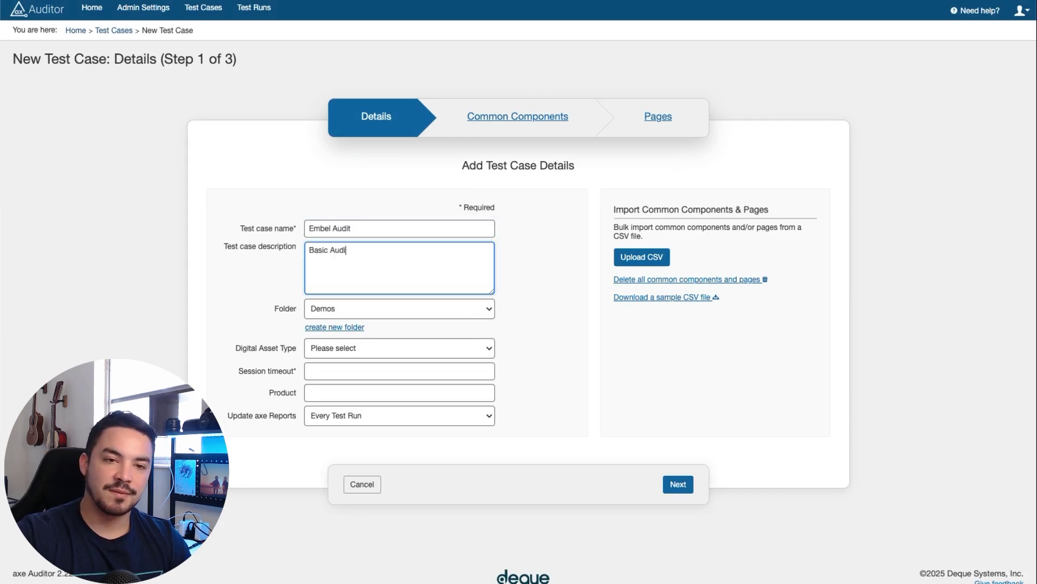
text(ur Embel website)
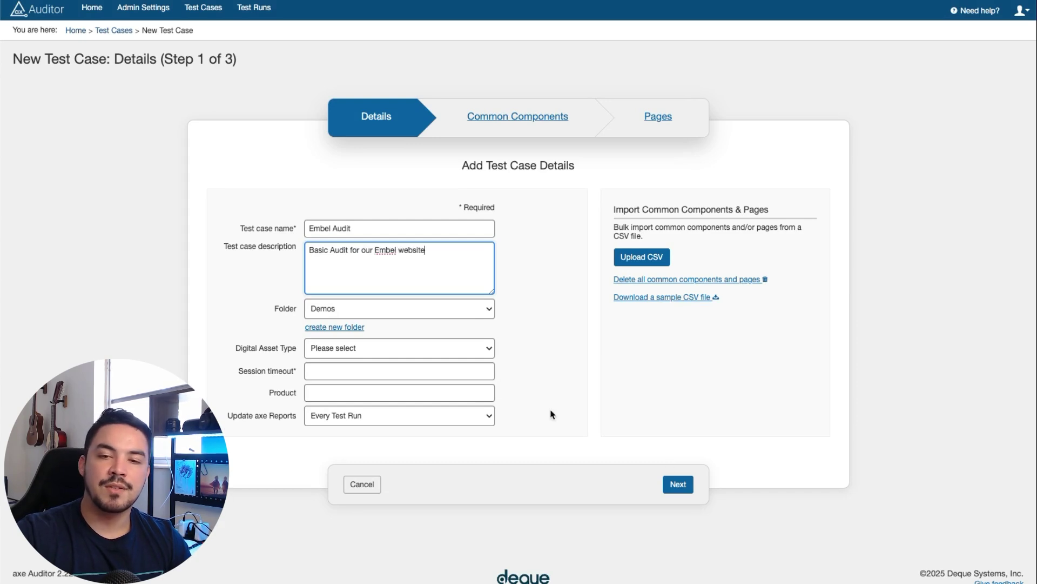
click(677, 484)
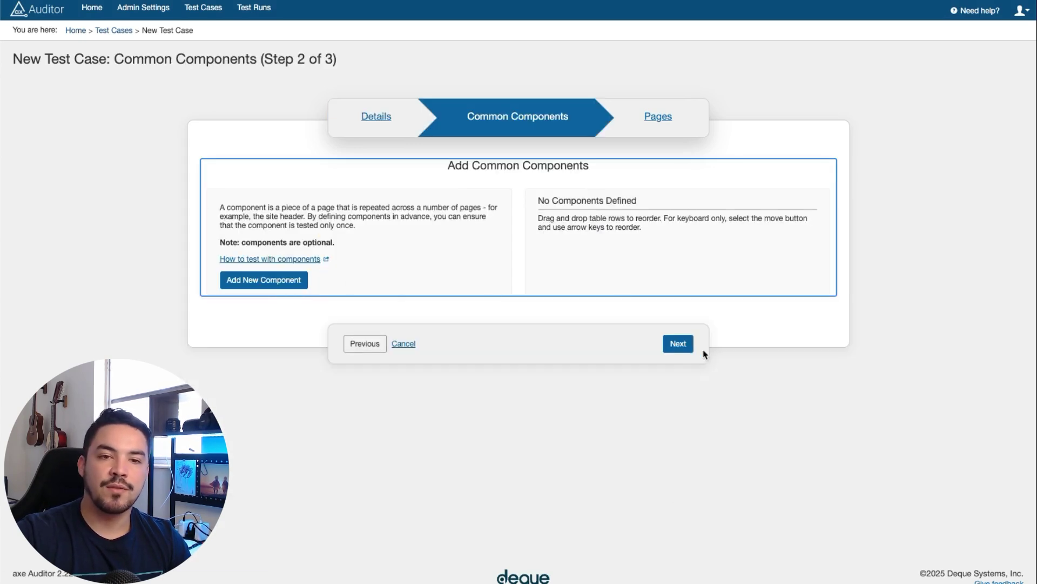
click(679, 347)
click(657, 310)
Add the Embel Home page with its demo URL, then create the test case
click(716, 334)
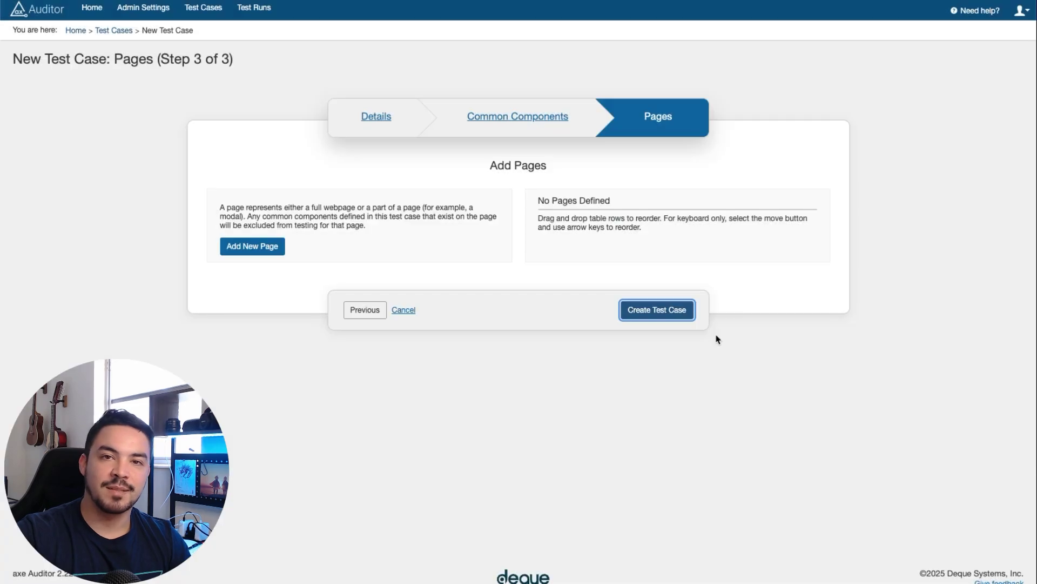
text(Embel )
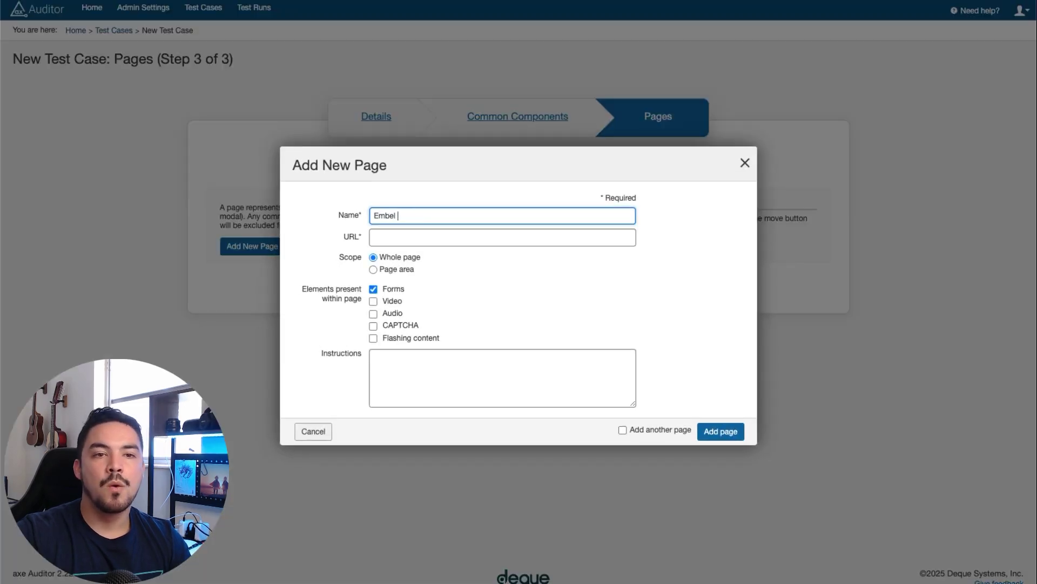
text(Home page)
click(478, 237)
text(https://axe-devtools-web-demo.vercel.app/)
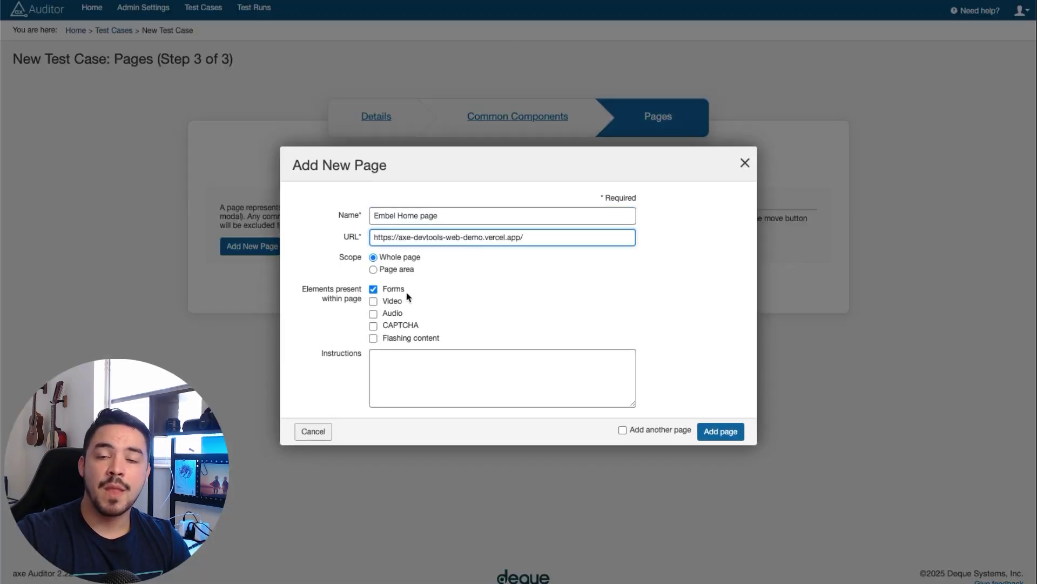
click(721, 431)
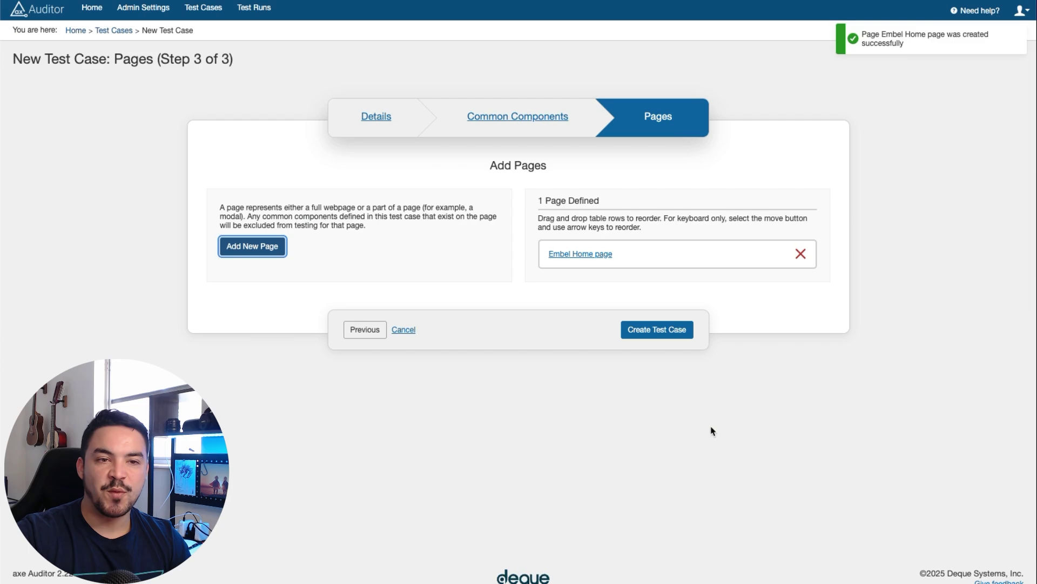
click(671, 331)
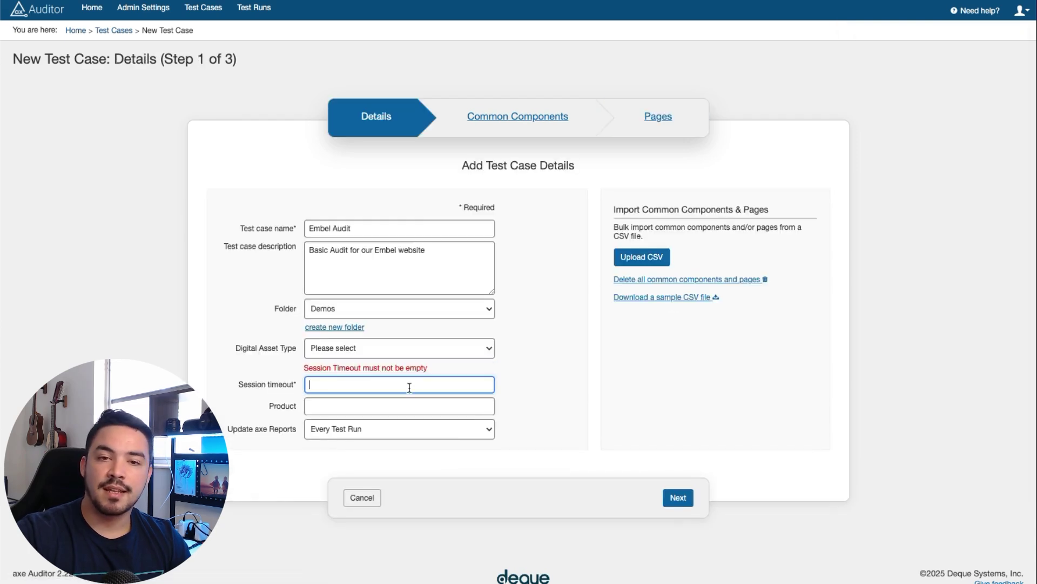
text(60)
click(678, 497)
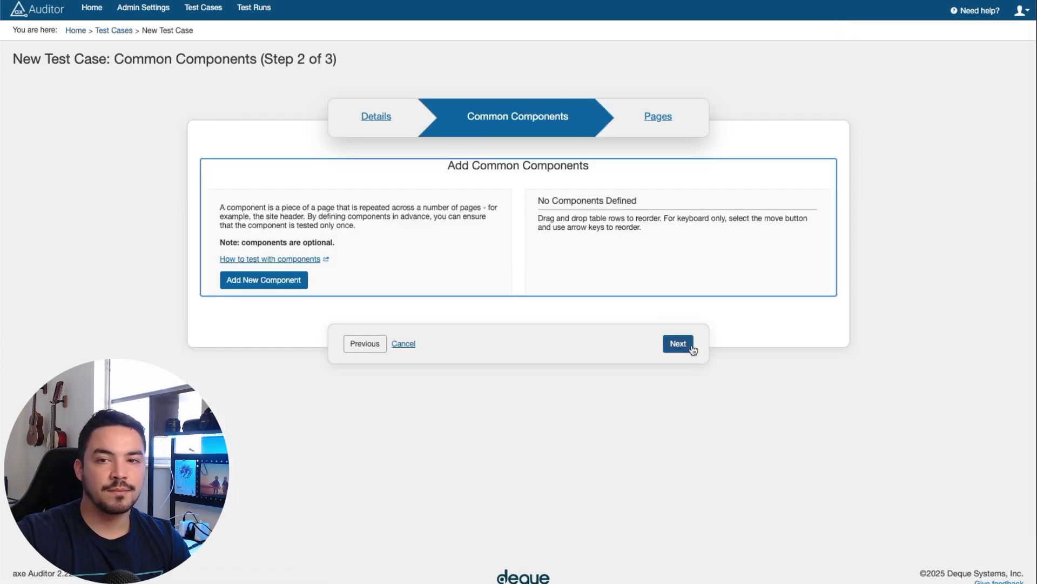
click(678, 348)
click(657, 329)
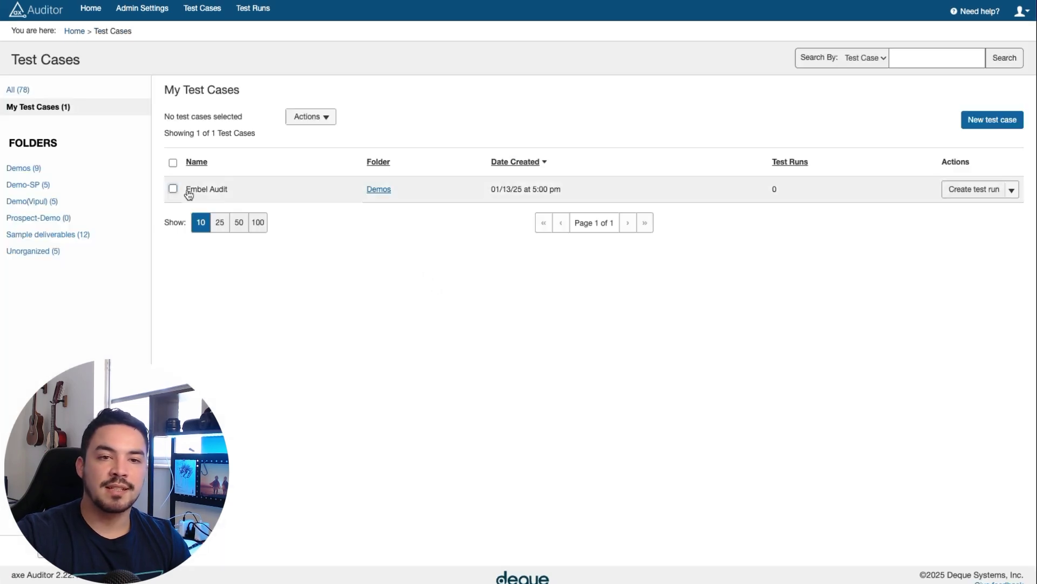
Start an Embel Audit test run with a description, current axe-core version and WCAG 2.2 AA
click(173, 189)
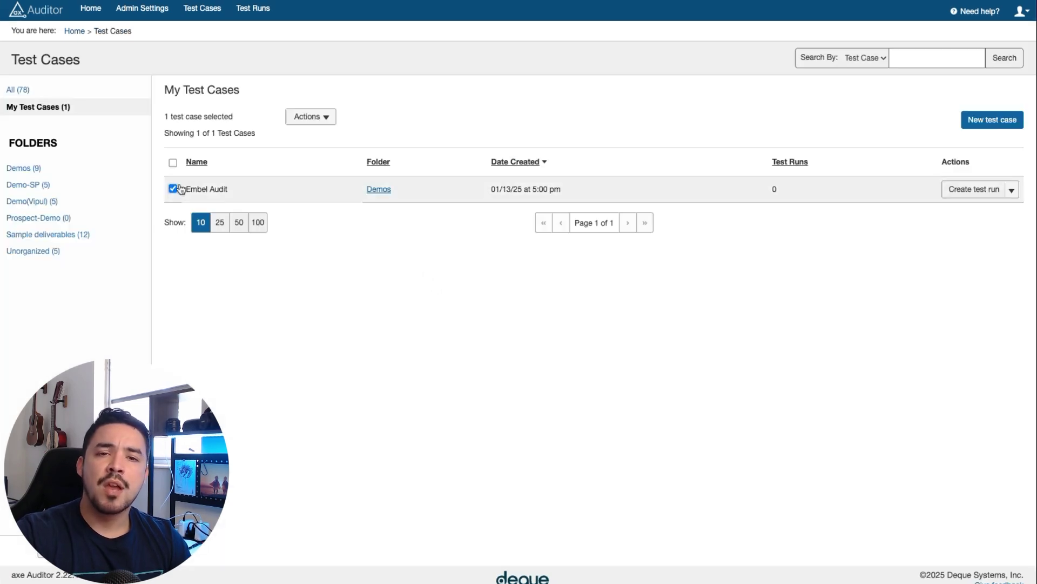
click(974, 189)
click(503, 184)
text(New audi)
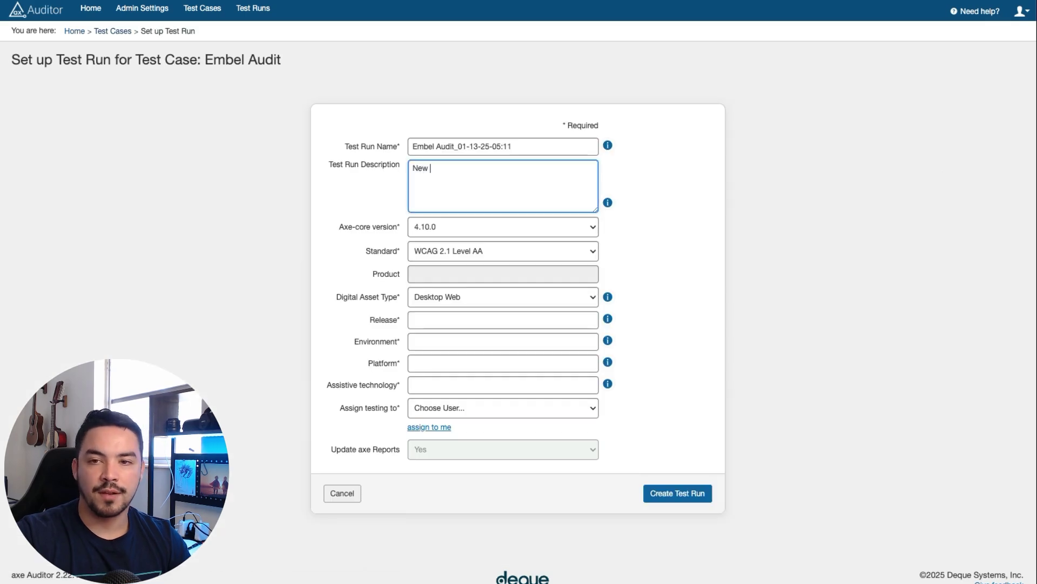
text(t)
click(503, 226)
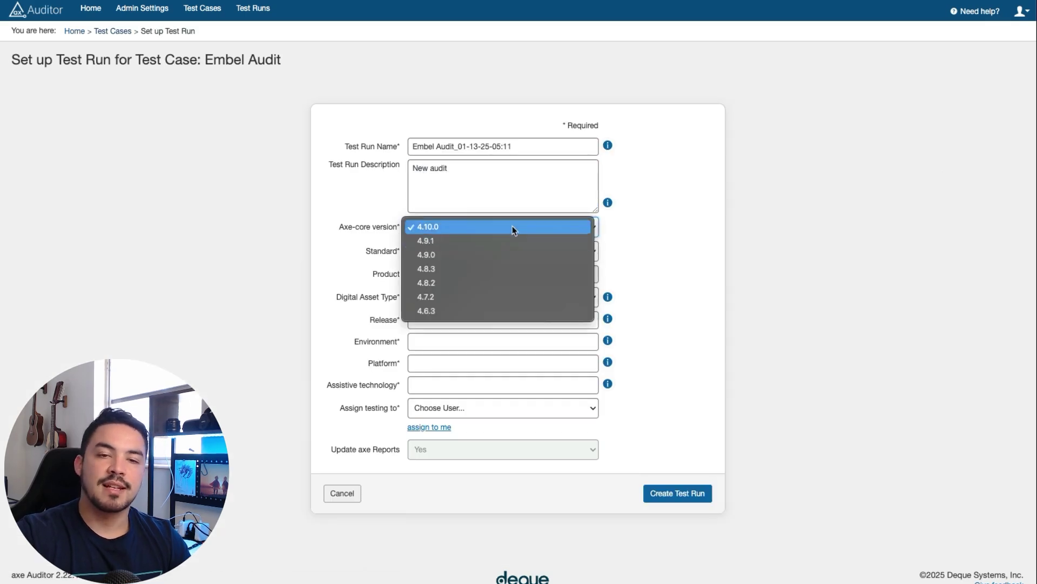
click(632, 268)
click(566, 250)
click(560, 278)
Set release 1.0, PROD environment and CHROME platform, assign yourself, and create the run
click(521, 319)
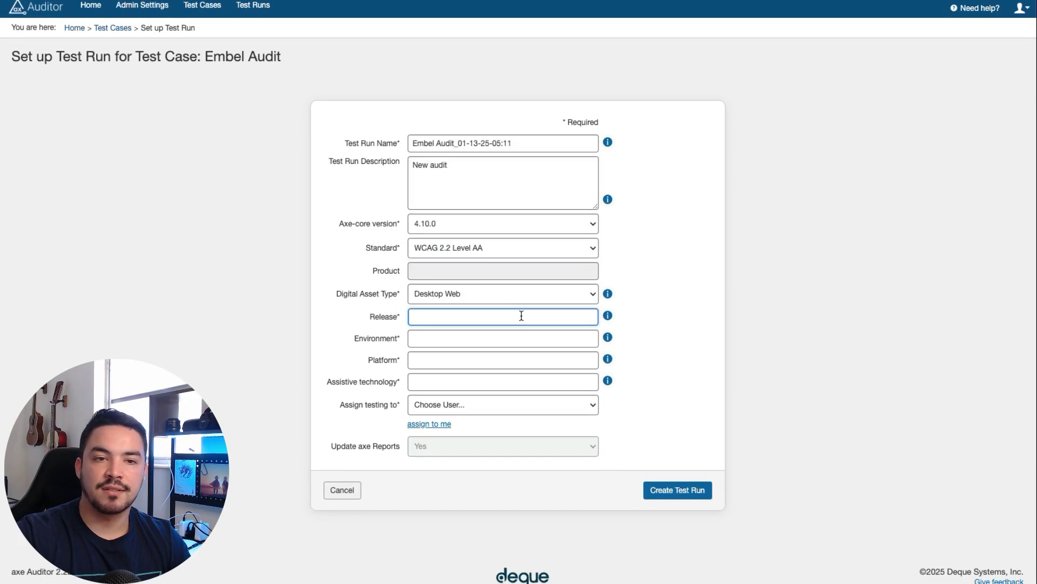
text(1)
click(503, 338)
text(PROD)
click(504, 360)
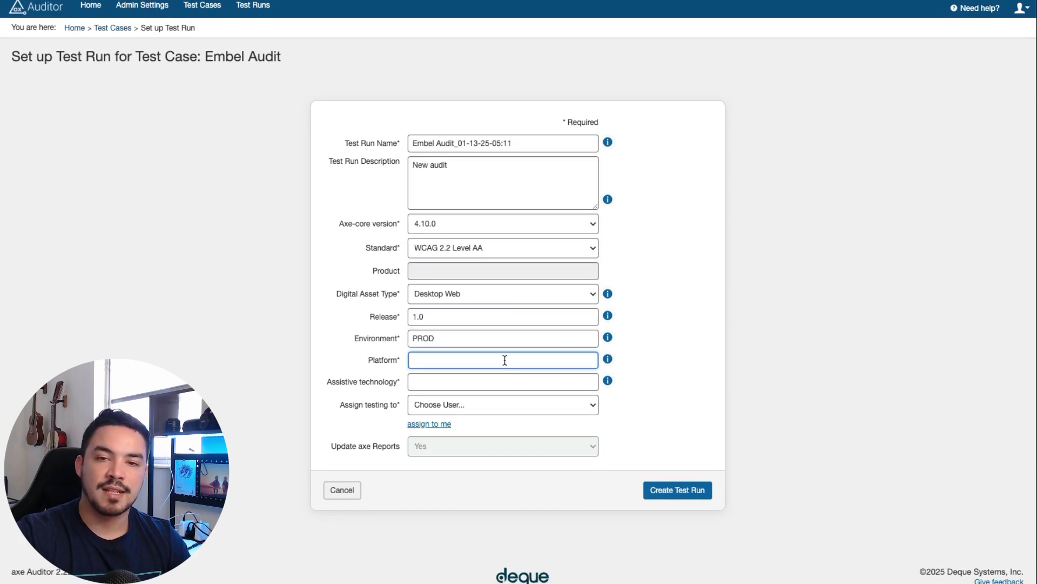
click(608, 359)
click(568, 360)
text(E)
click(541, 415)
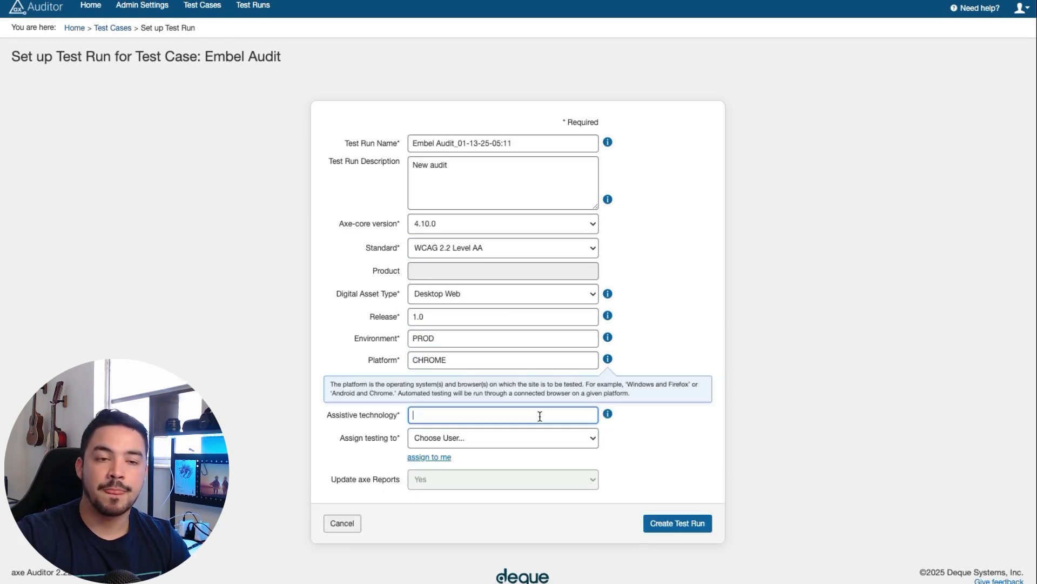
text(YES)
click(503, 439)
click(503, 520)
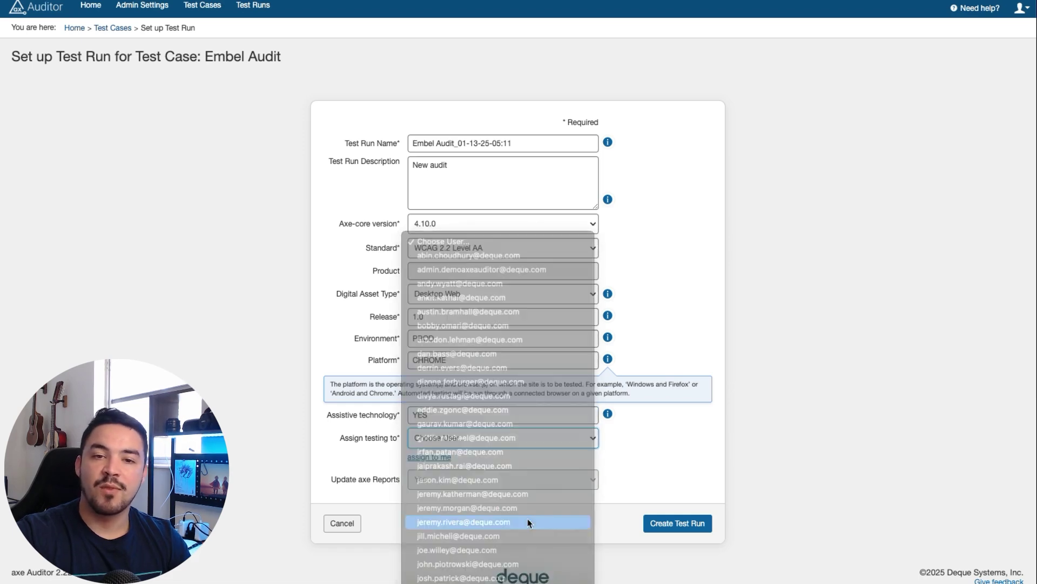
click(677, 523)
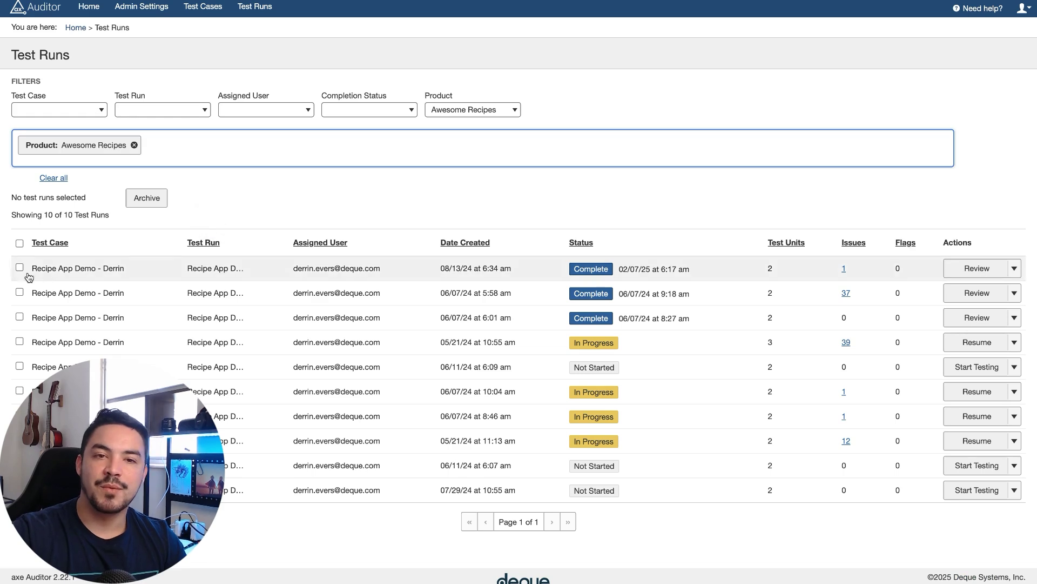
Open the completed test run's overview and toggle 'Exclude closed issues' off and back on
click(20, 268)
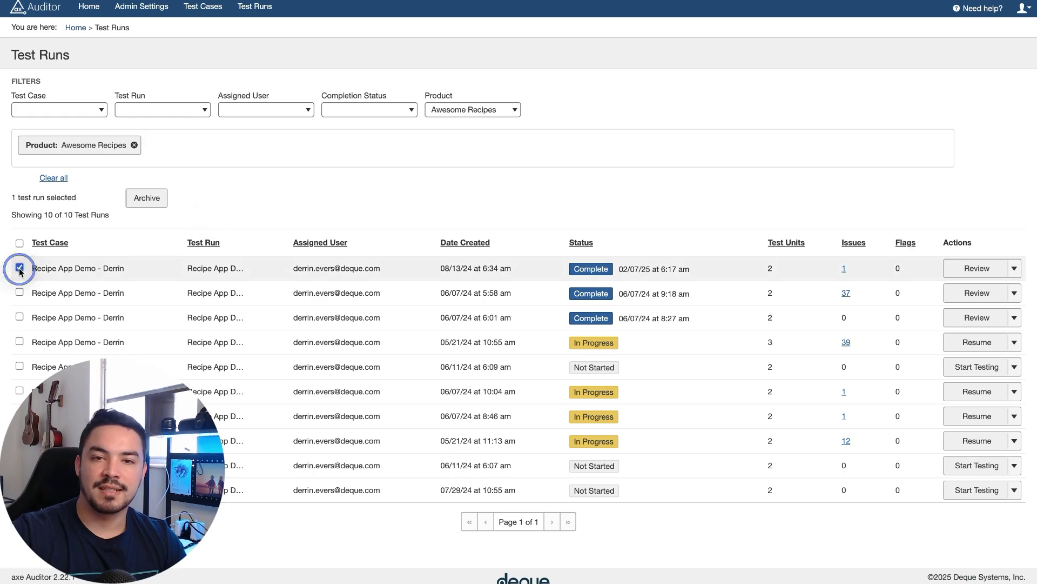
click(977, 268)
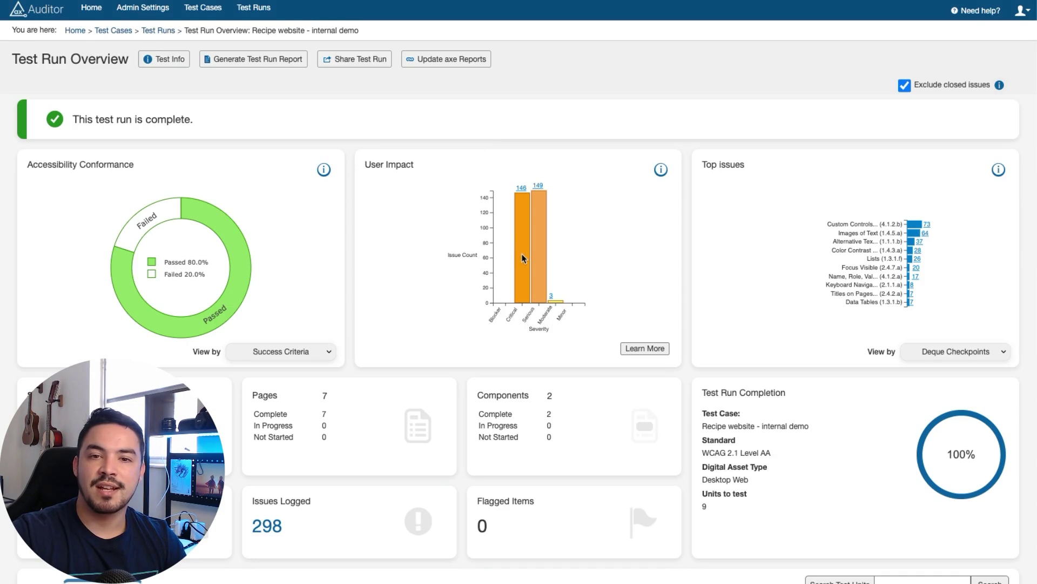
scroll(522, 259, down, 1)
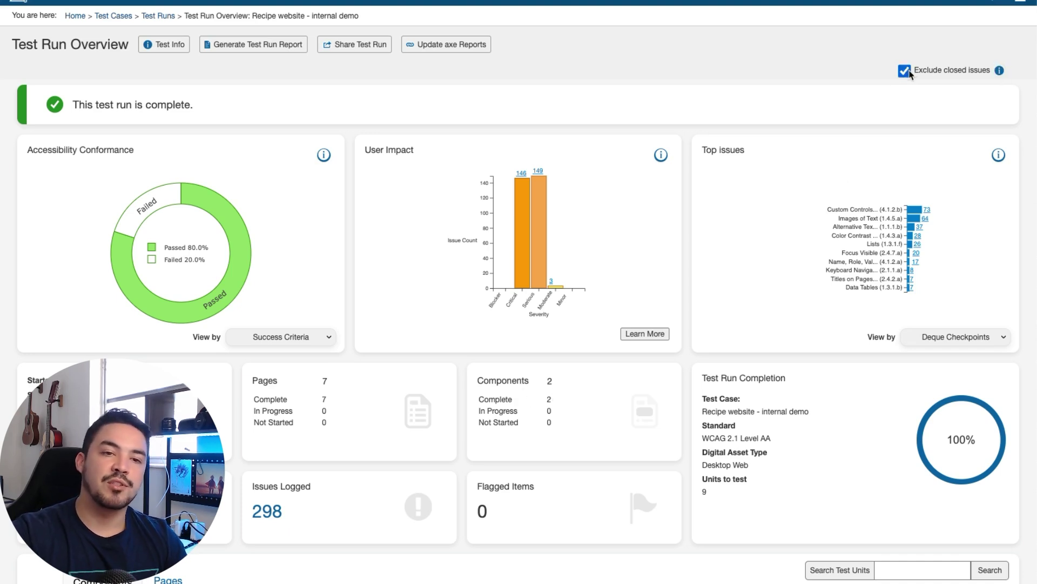
click(905, 71)
click(906, 73)
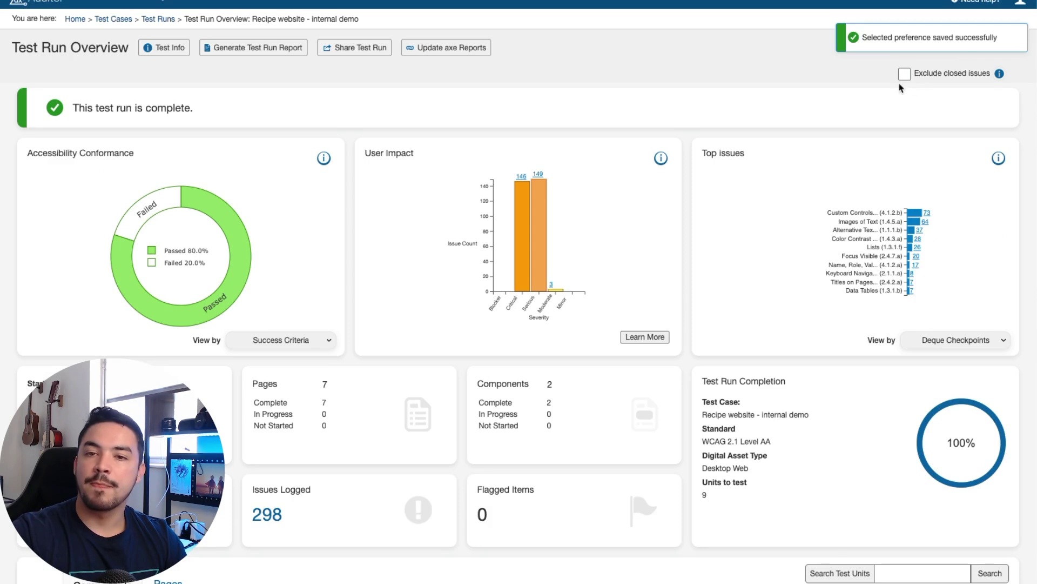
scroll(797, 205, down, 1)
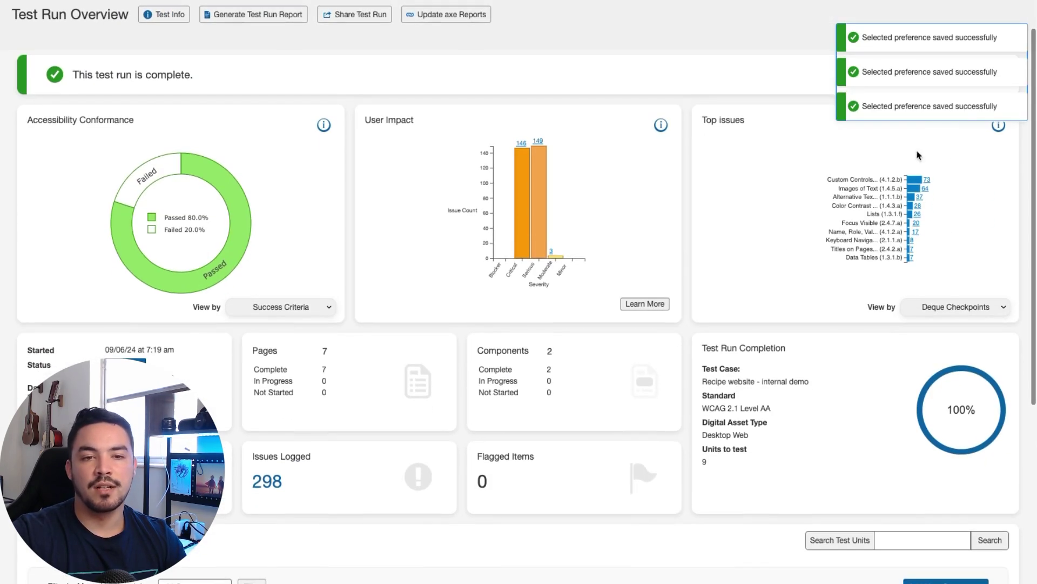
scroll(823, 301, up, 1)
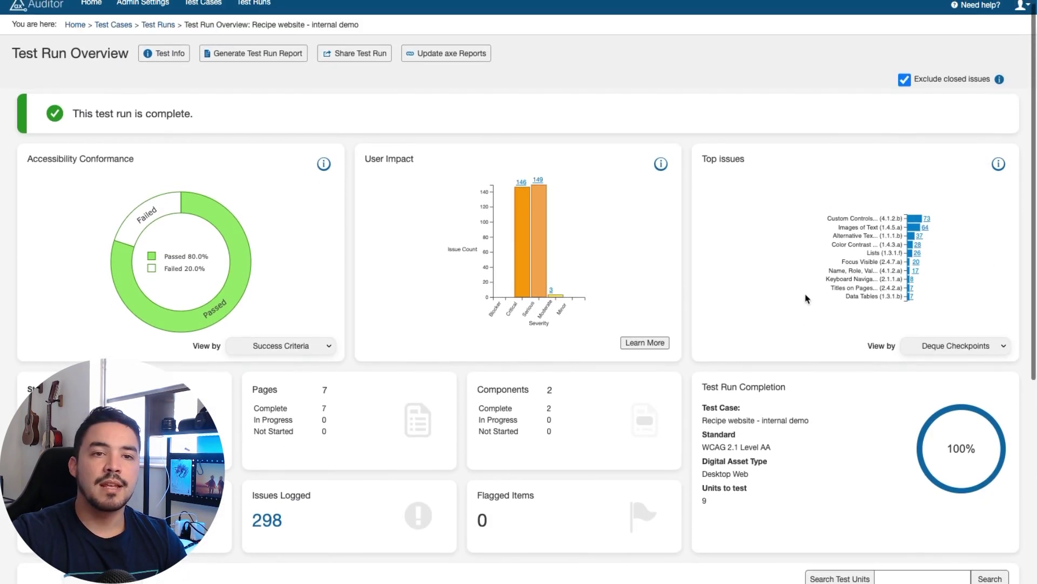
scroll(797, 298, down, 3)
scroll(796, 298, down, 4)
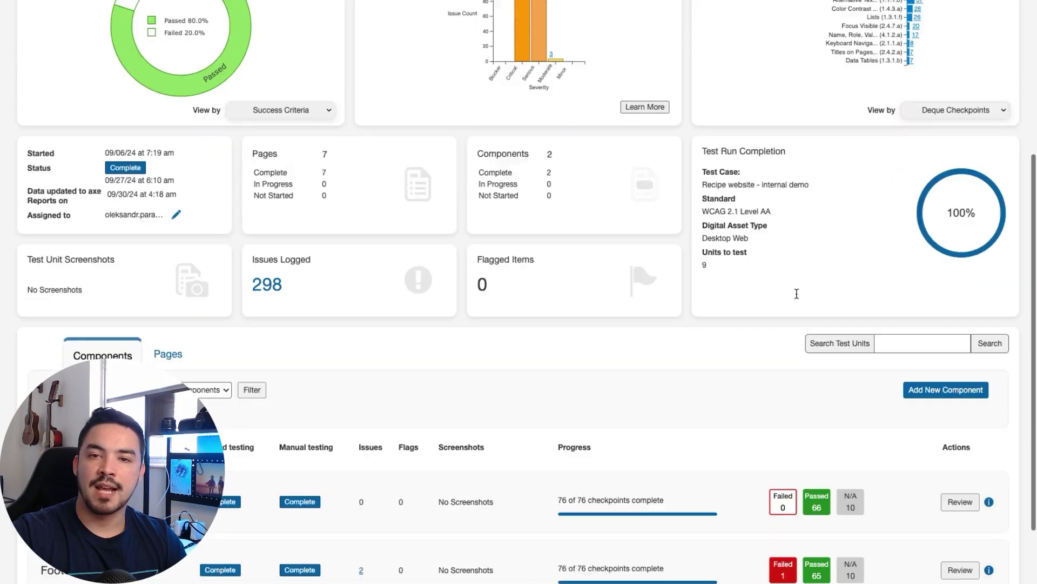
scroll(797, 298, down, 3)
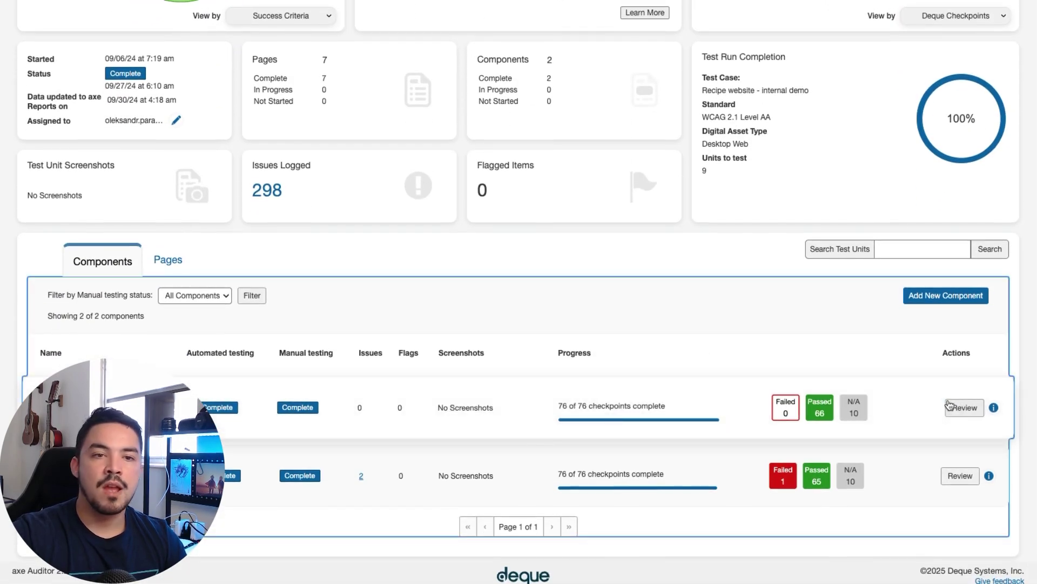
Open Nav Bar checkpoint tests, cancel the automated rerun, and view then hide IGT info
click(960, 407)
scroll(394, 344, down, 1)
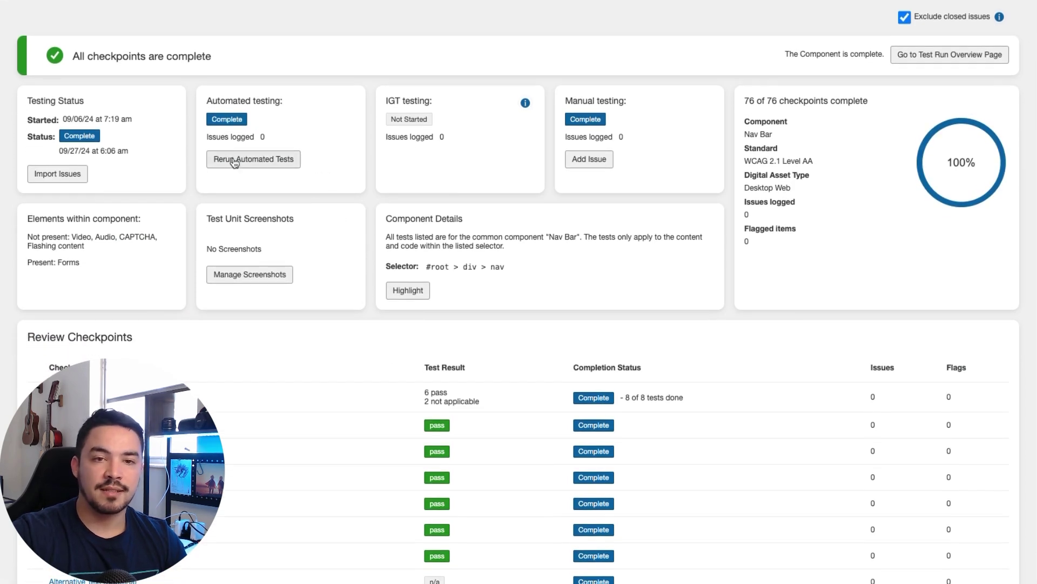
scroll(243, 162, up, 1)
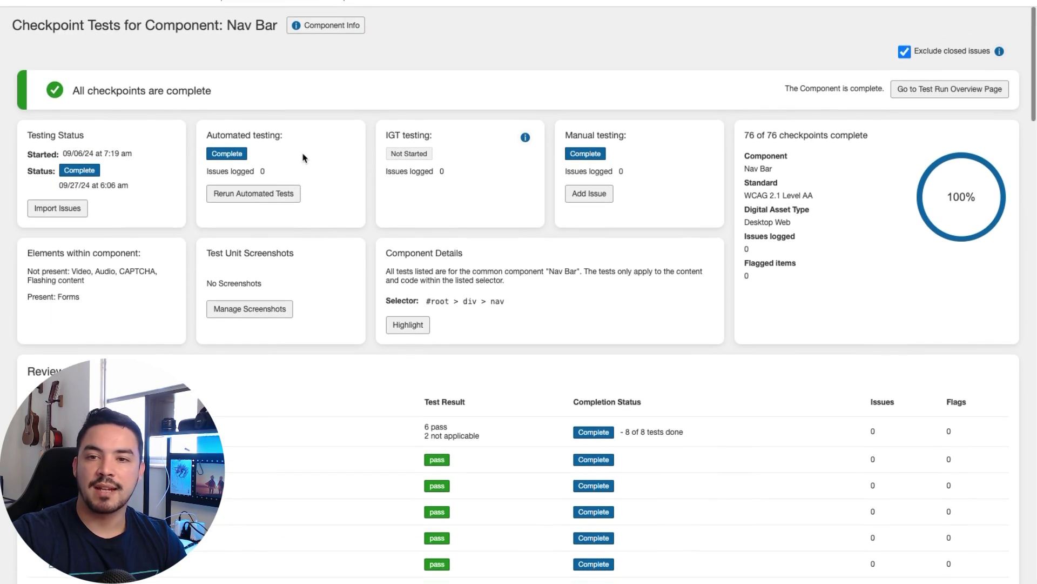
scroll(308, 162, up, 1)
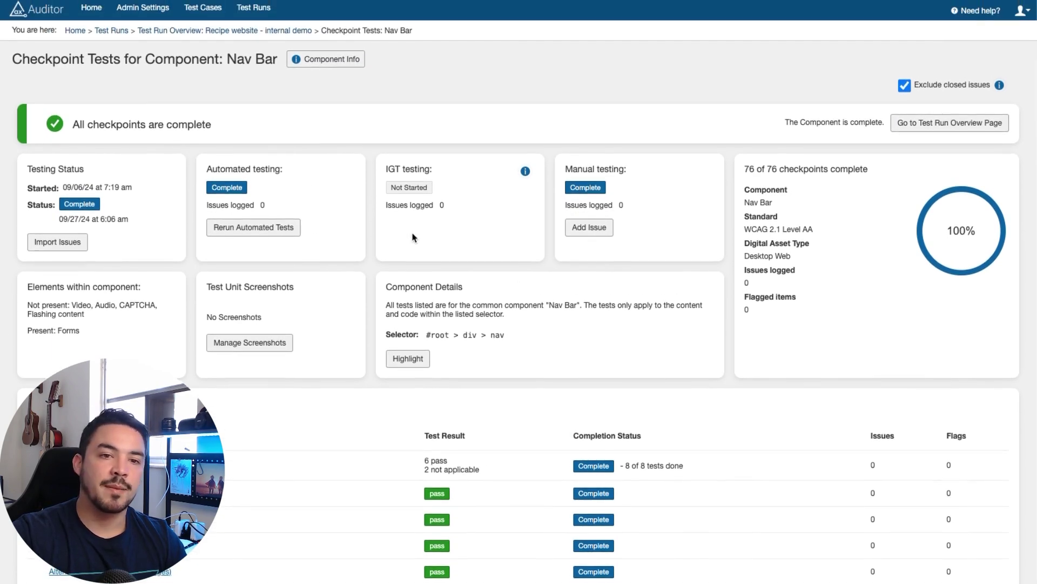
click(275, 228)
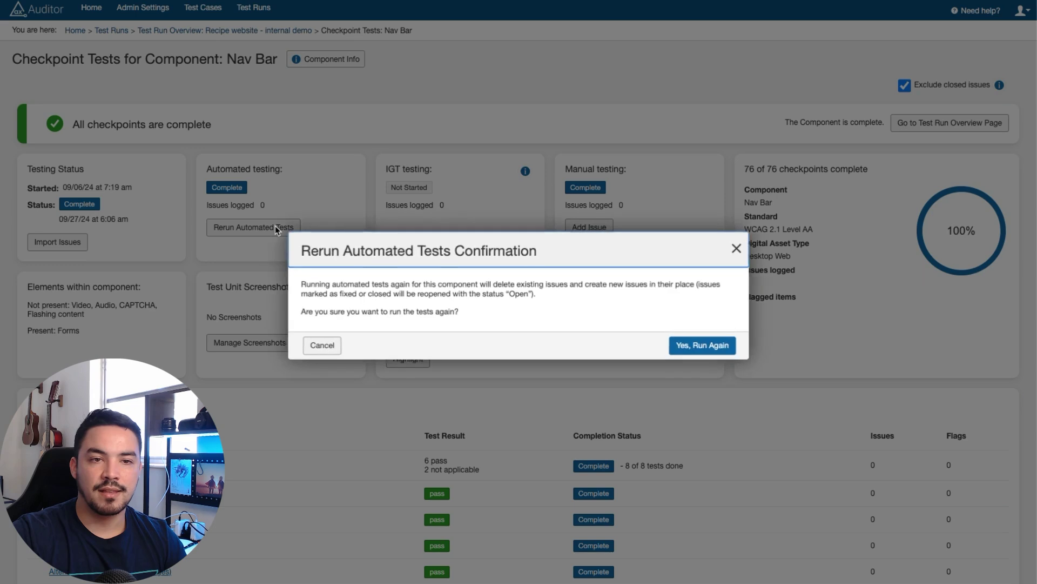
click(737, 248)
click(525, 172)
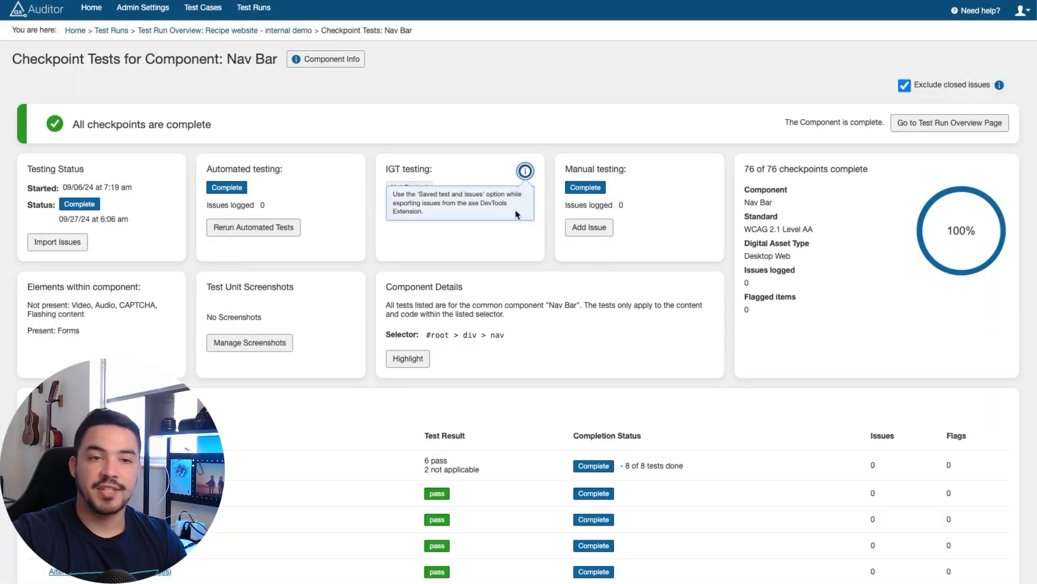
click(526, 171)
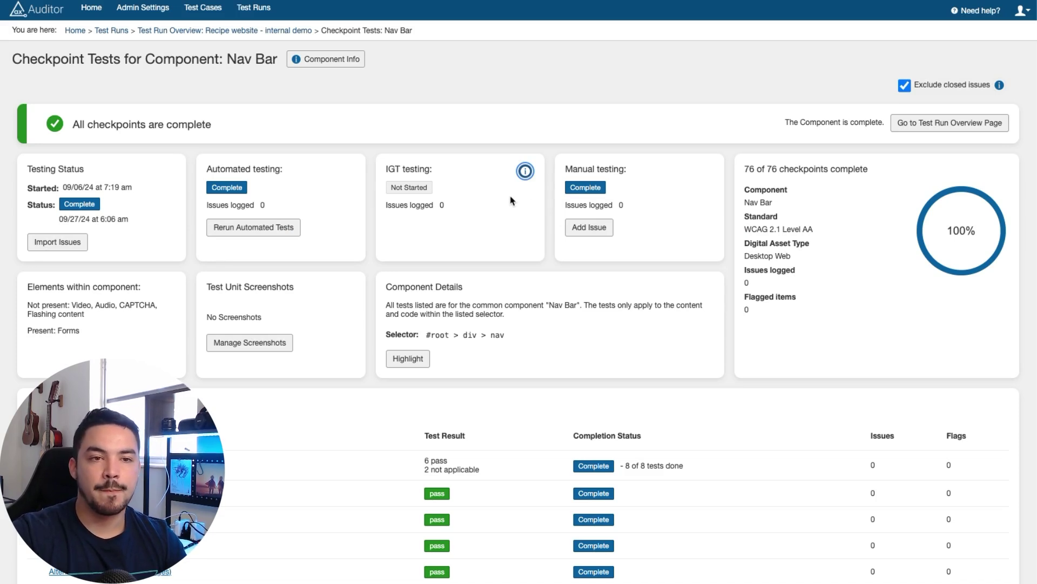
click(603, 229)
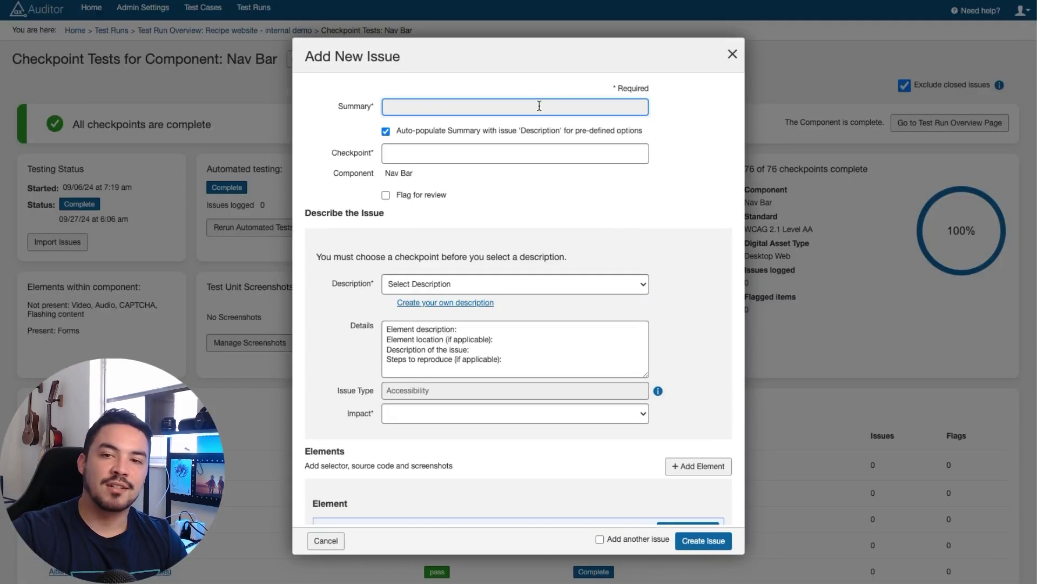
scroll(534, 257, down, 2)
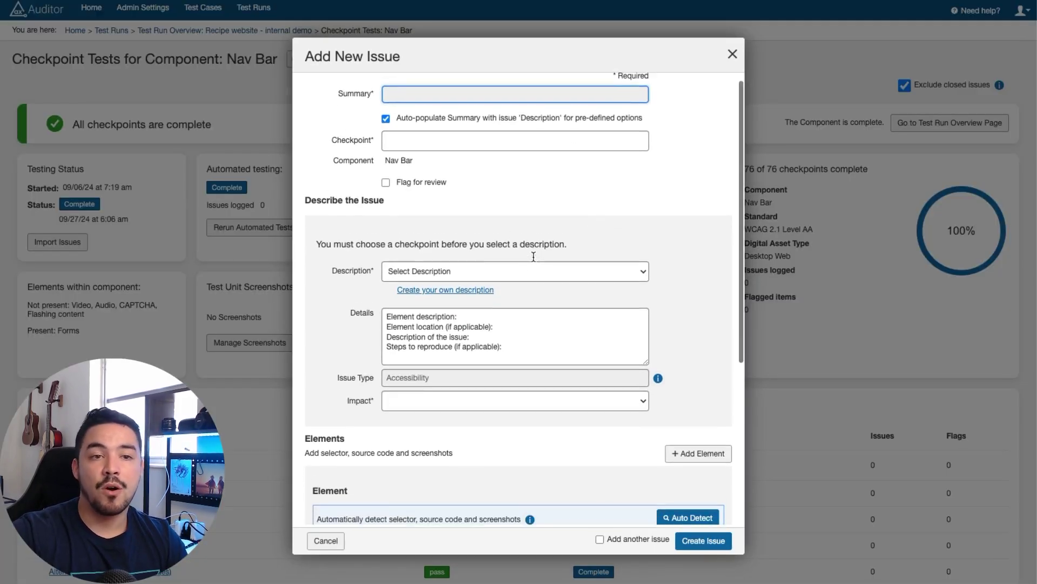
scroll(533, 257, down, 2)
scroll(534, 257, down, 2)
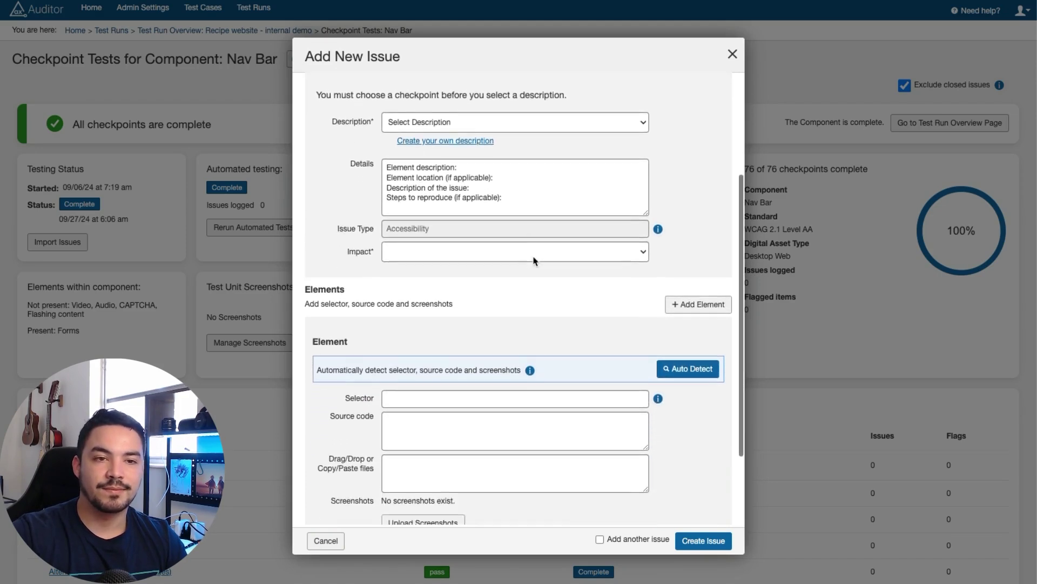
scroll(534, 260, down, 1)
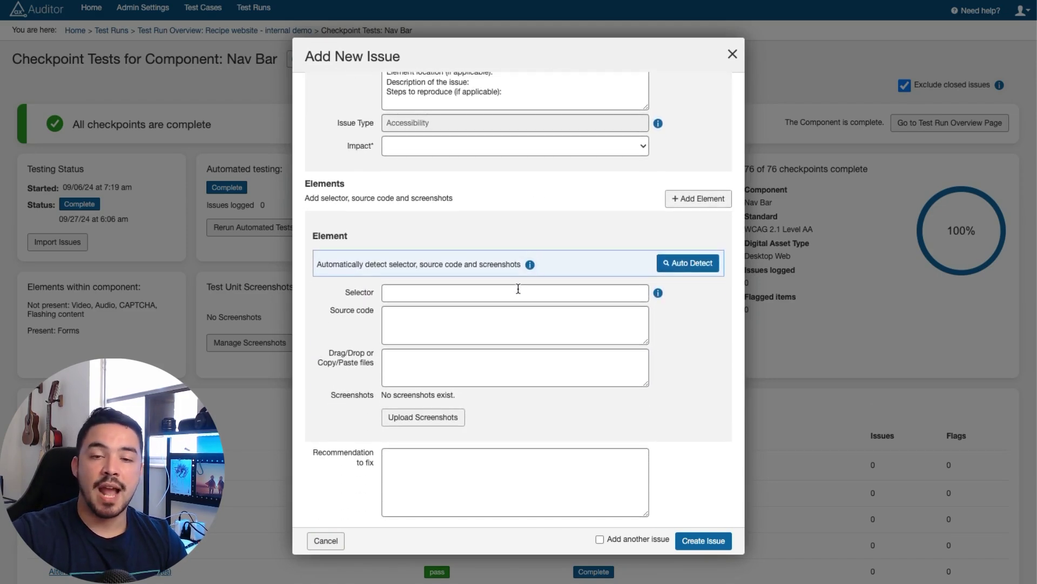
click(698, 199)
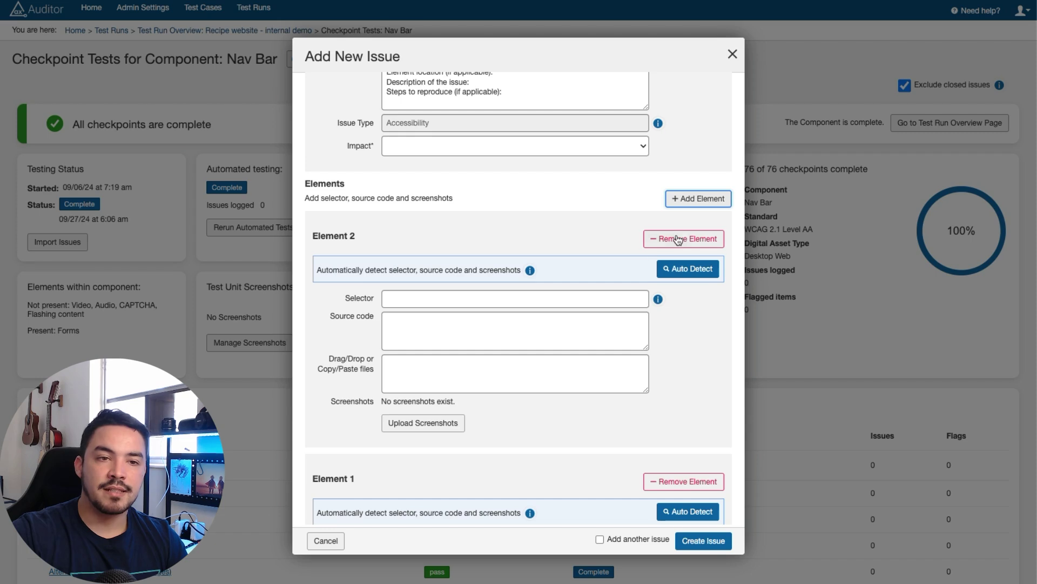
click(648, 236)
click(511, 384)
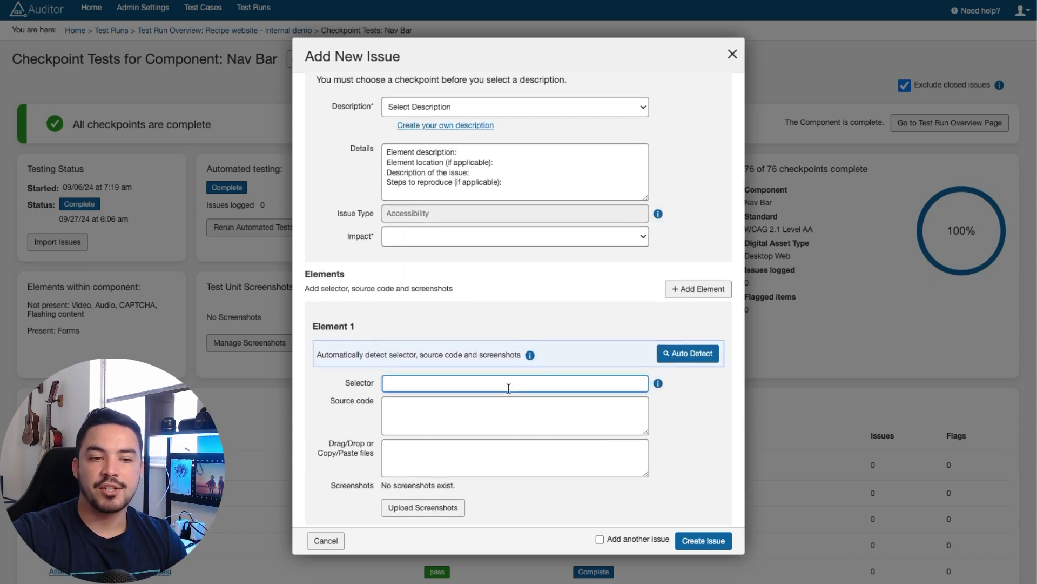
text(Footer is in)
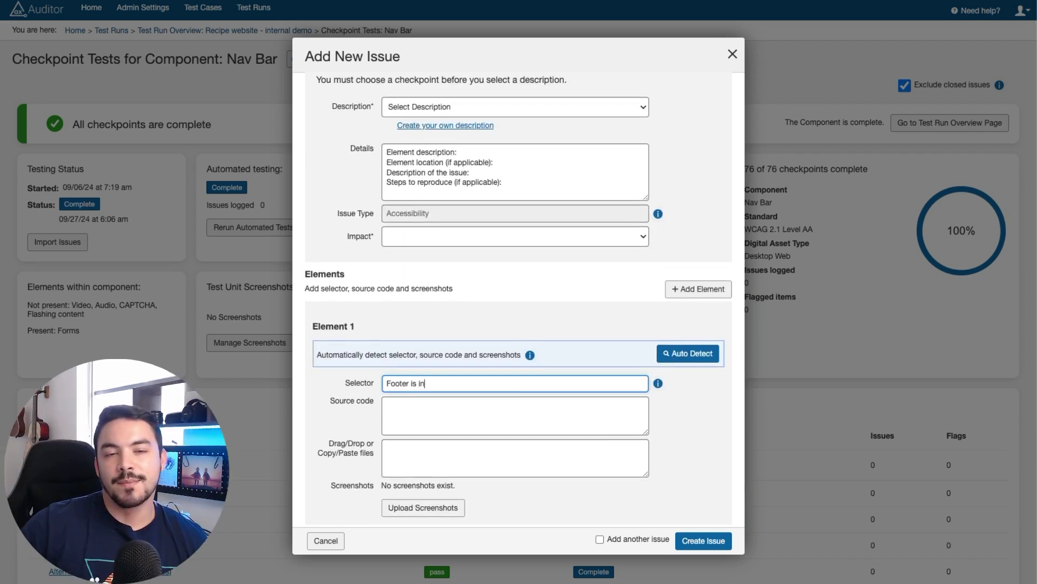
text(accessible)
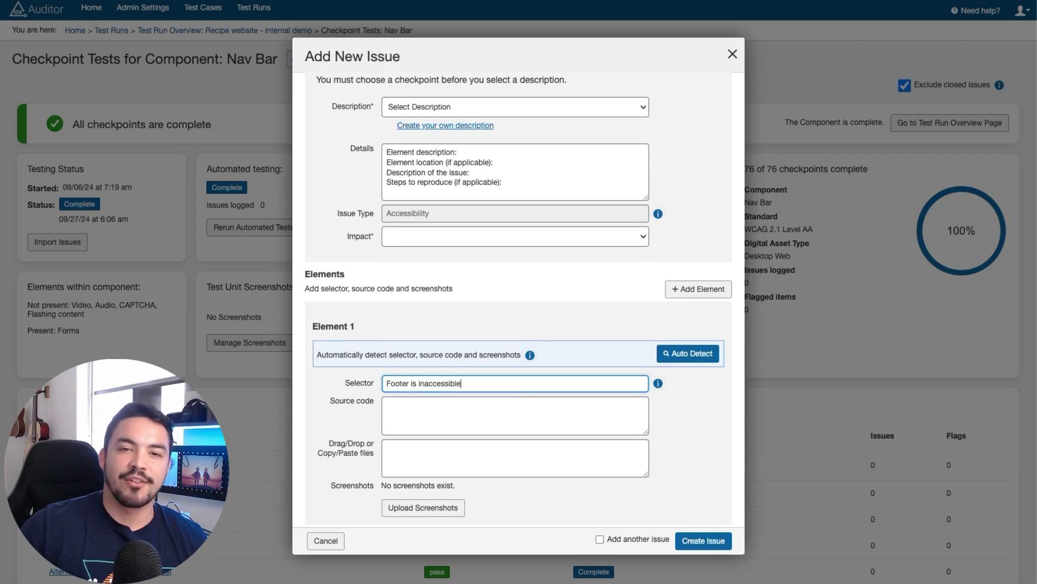
click(517, 416)
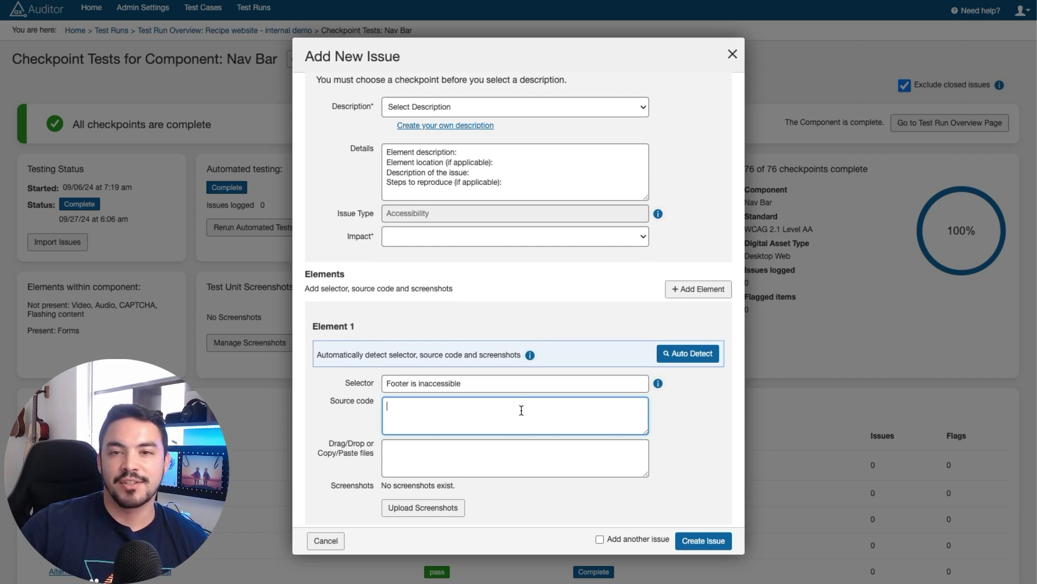
text(.f)
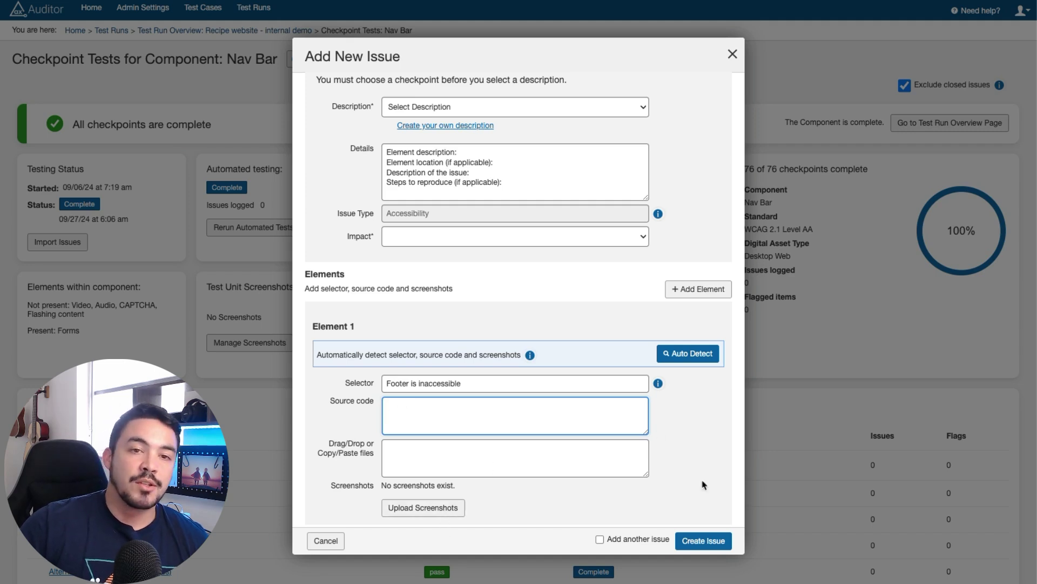
click(731, 54)
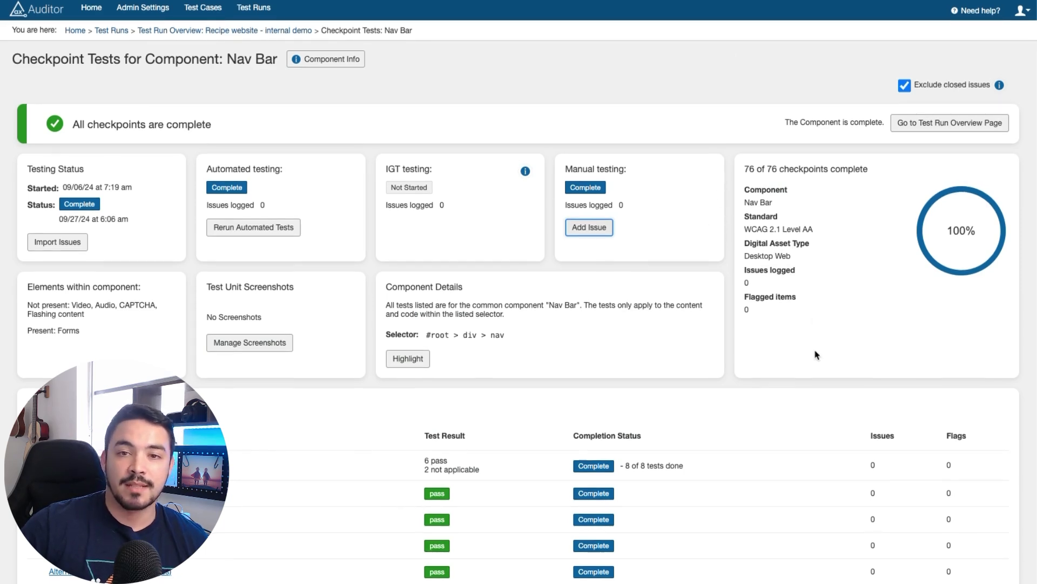
scroll(816, 354, down, 1)
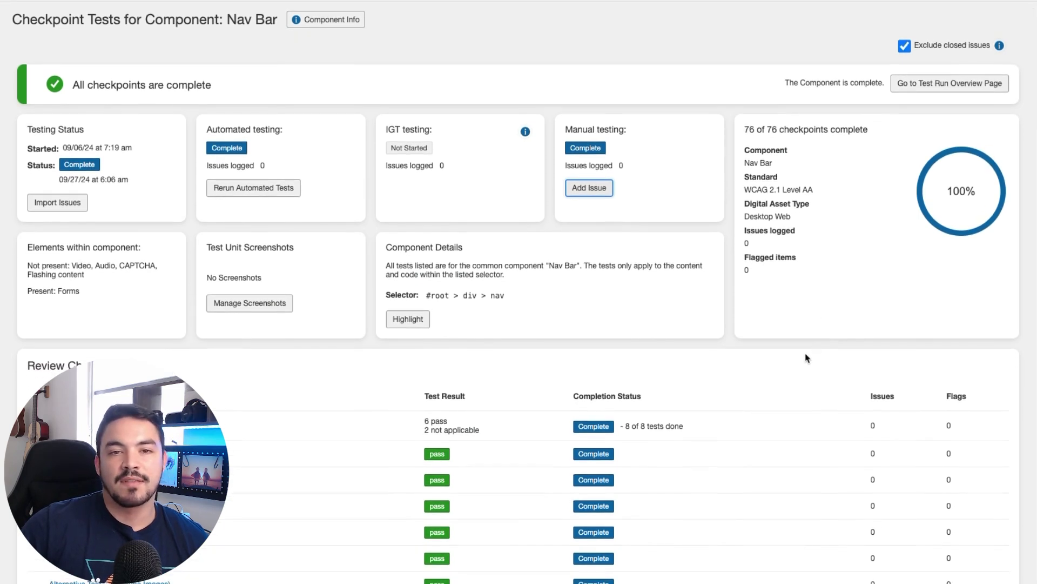
scroll(806, 358, down, 2)
scroll(806, 357, down, 3)
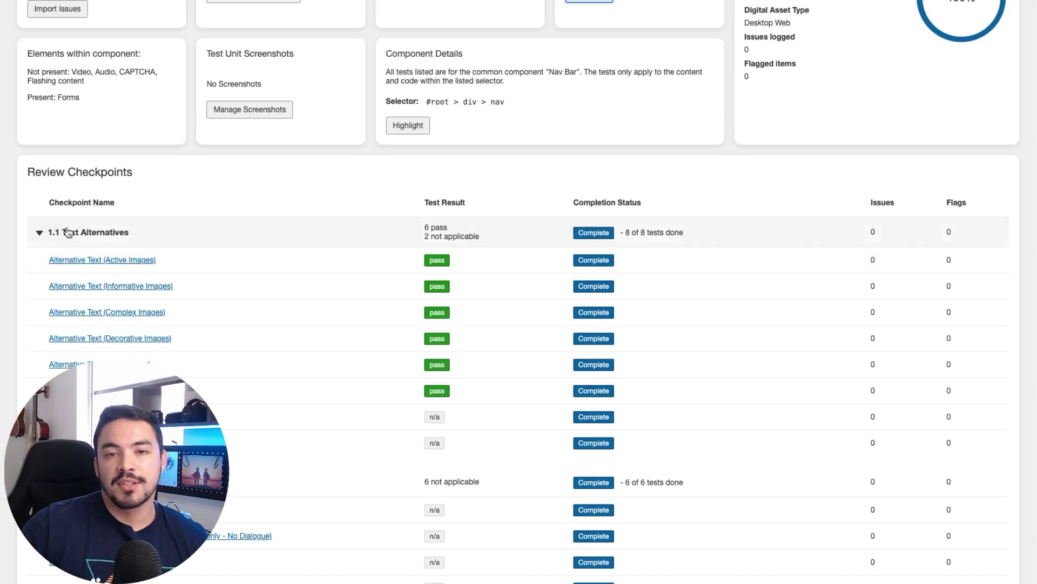
scroll(69, 244, down, 2)
scroll(81, 285, down, 3)
scroll(96, 324, down, 2)
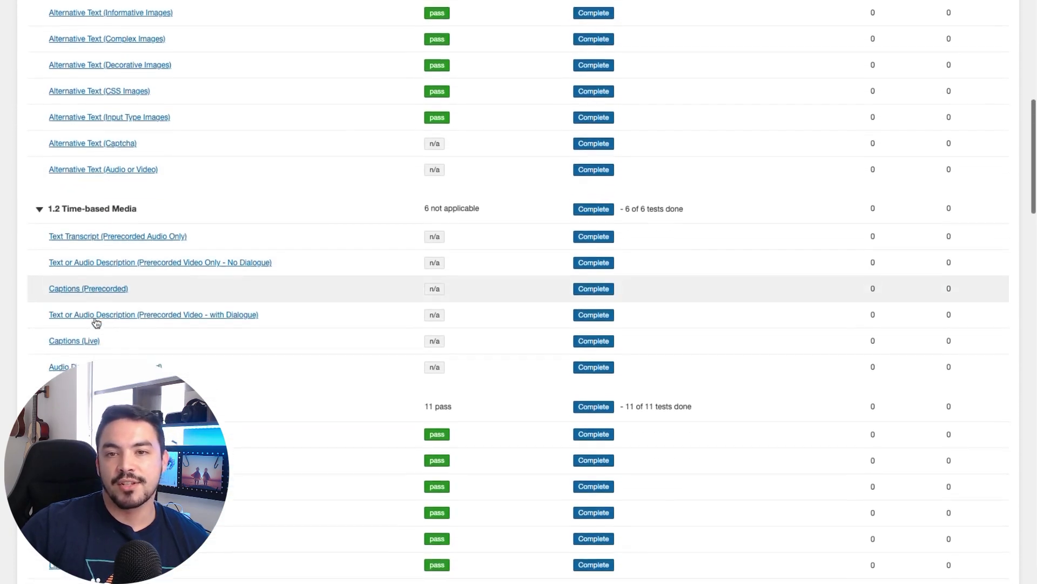
scroll(96, 323, down, 1)
scroll(641, 356, down, 3)
scroll(645, 373, down, 2)
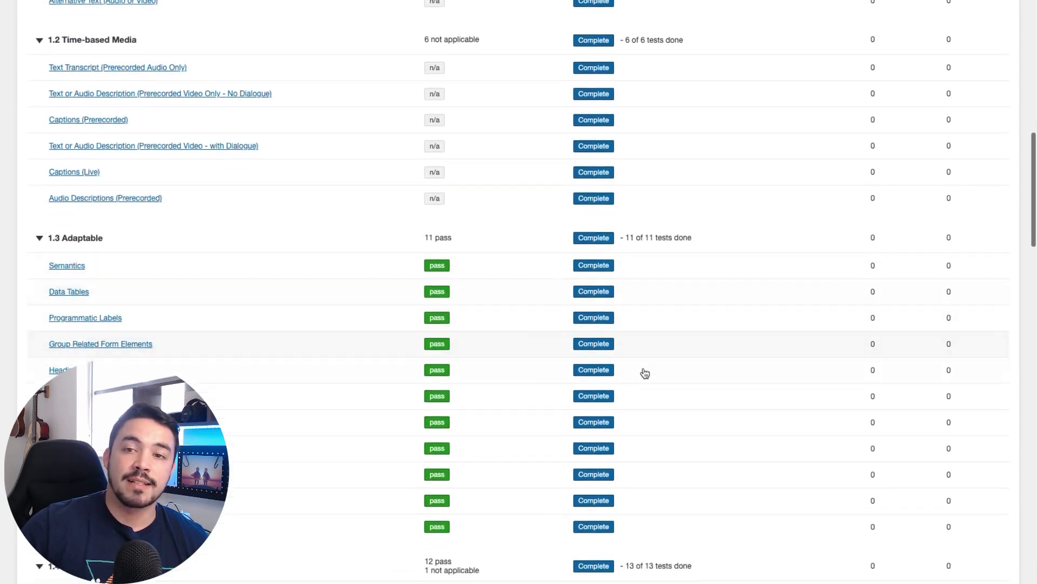
scroll(646, 372, down, 1)
key(Home)
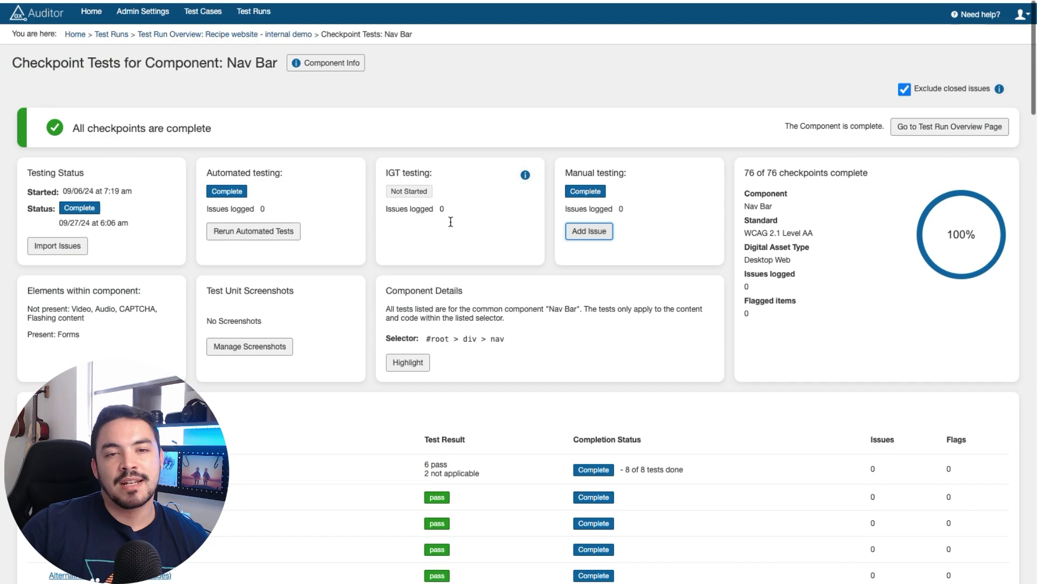
scroll(450, 222, down, 1)
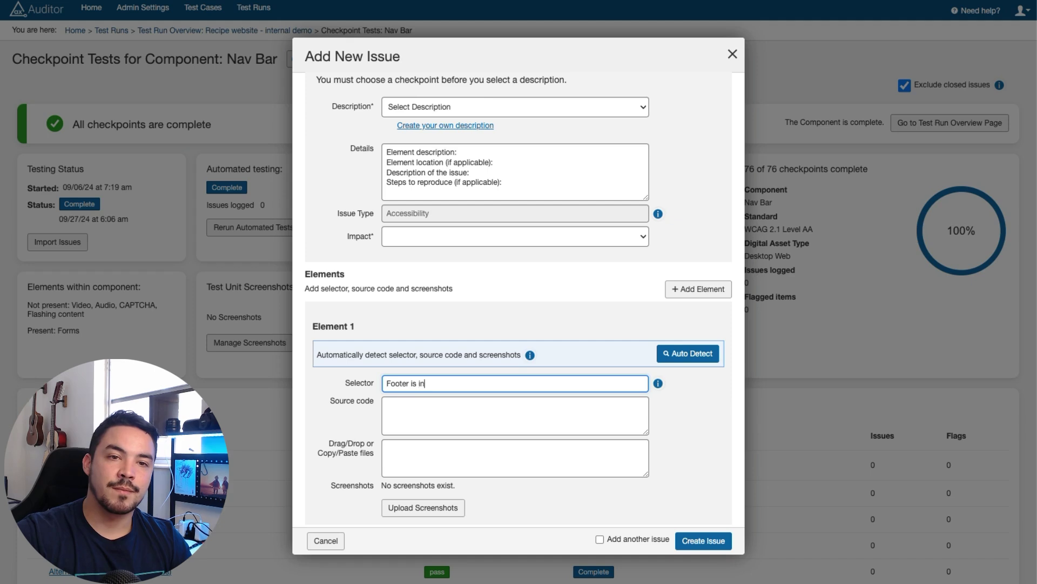
text(accessible)
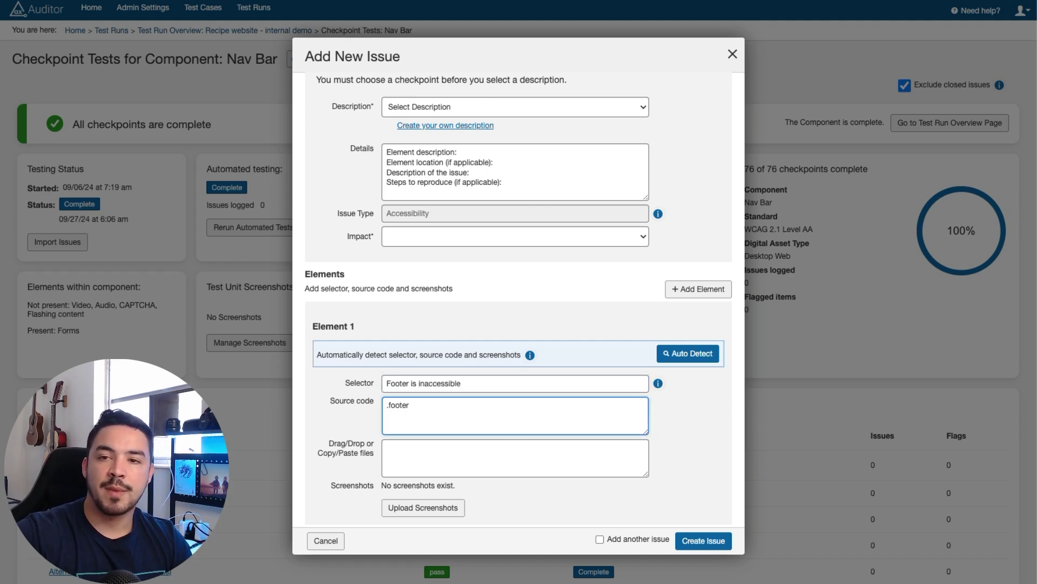
key(BackSpace)
key(BackSpace)
key(BackSpace)
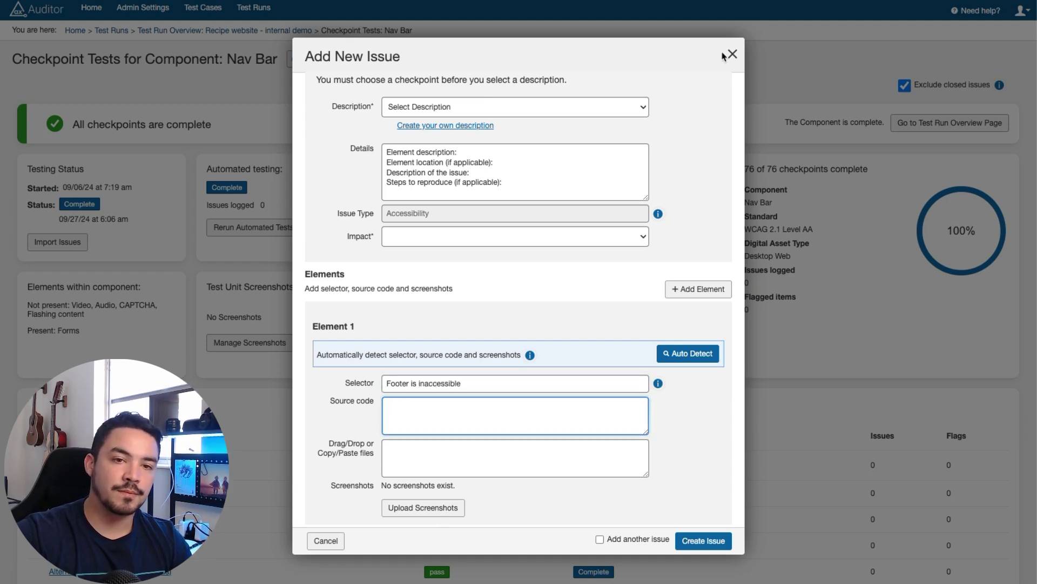
click(731, 54)
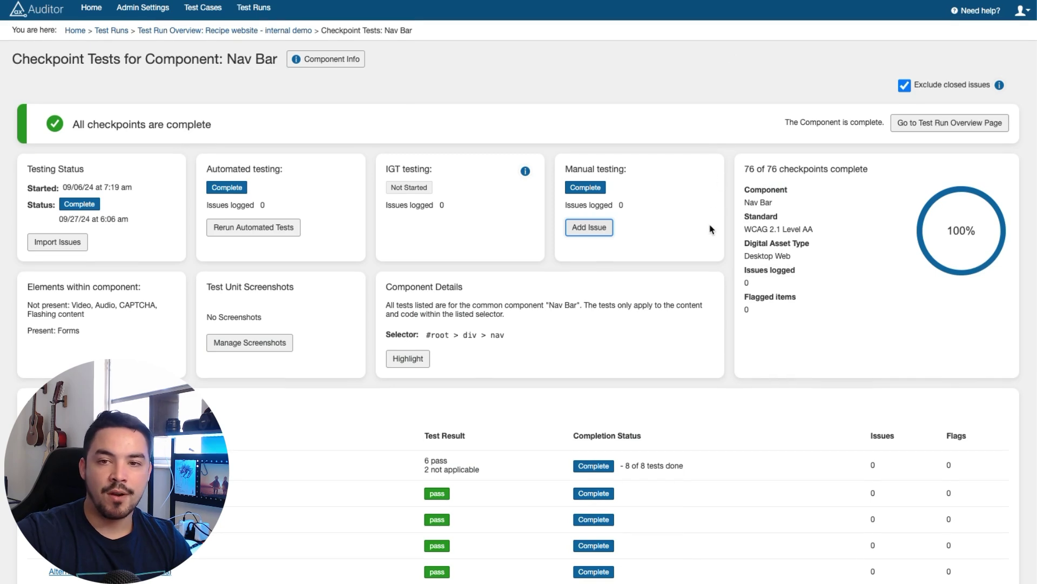
scroll(813, 349, down, 2)
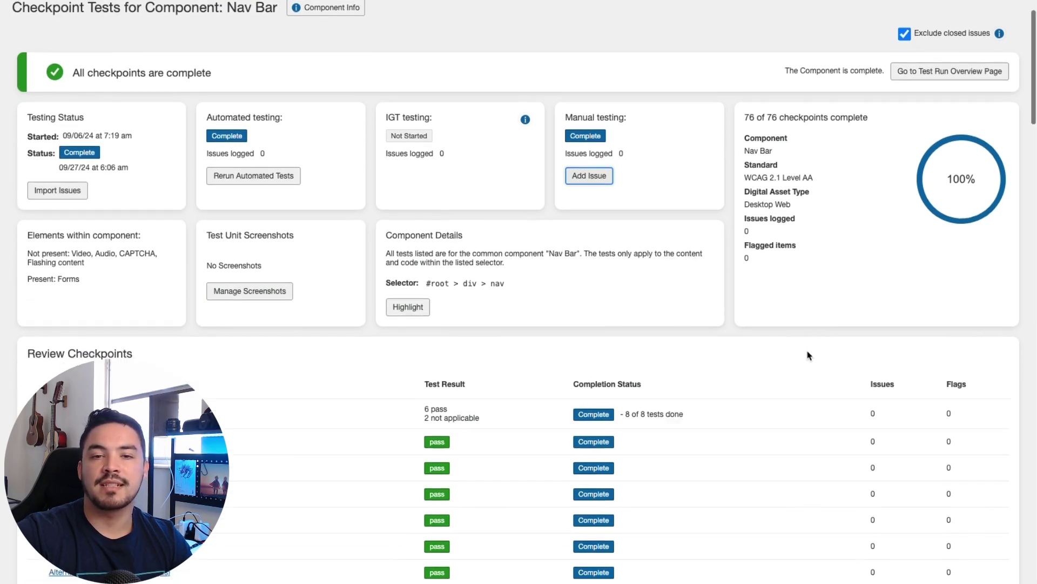
scroll(814, 348, down, 3)
scroll(814, 335, down, 1)
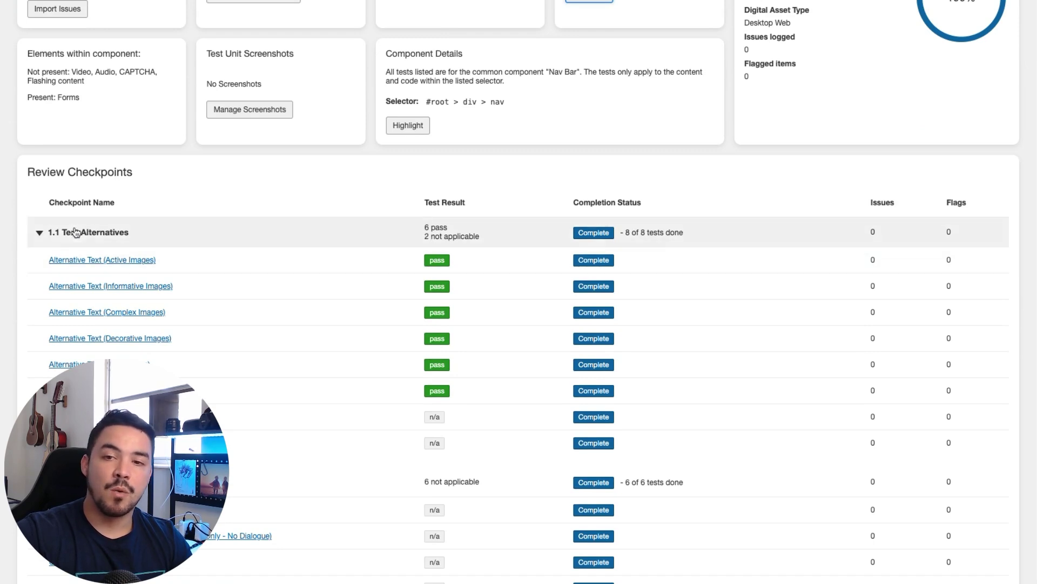
scroll(76, 233, down, 3)
scroll(97, 324, down, 5)
scroll(646, 374, down, 2)
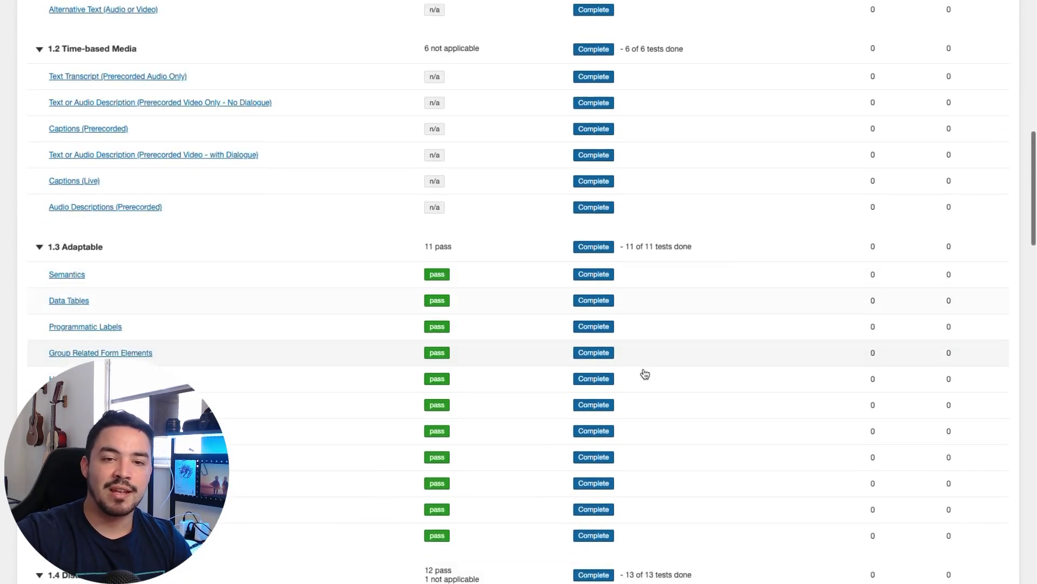
scroll(389, 218, down, 1)
scroll(446, 223, up, 8)
scroll(397, 256, up, 3)
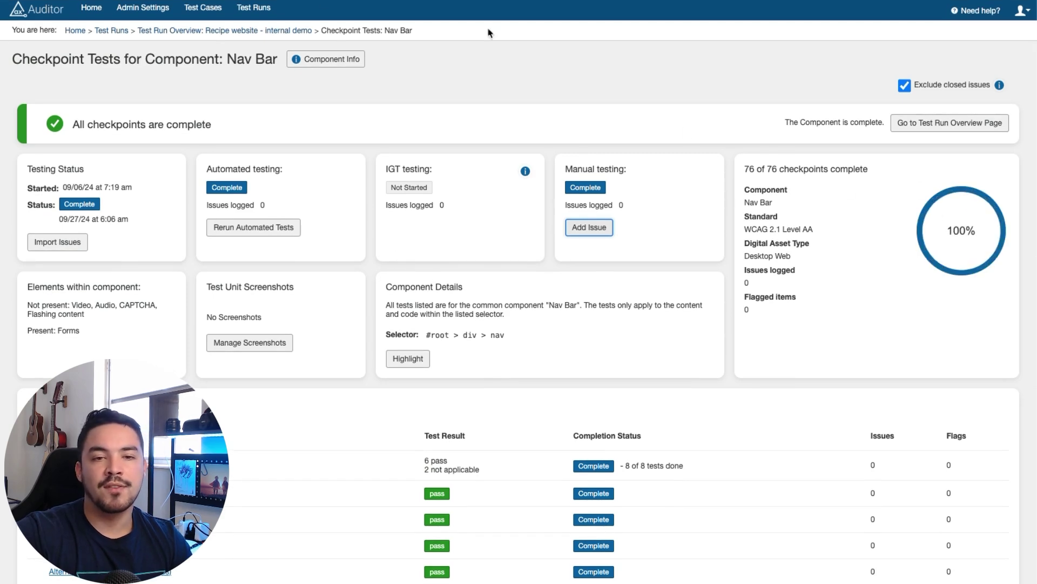
Go back to the Recipe website run via the Test Run Overview breadcrumb
click(254, 30)
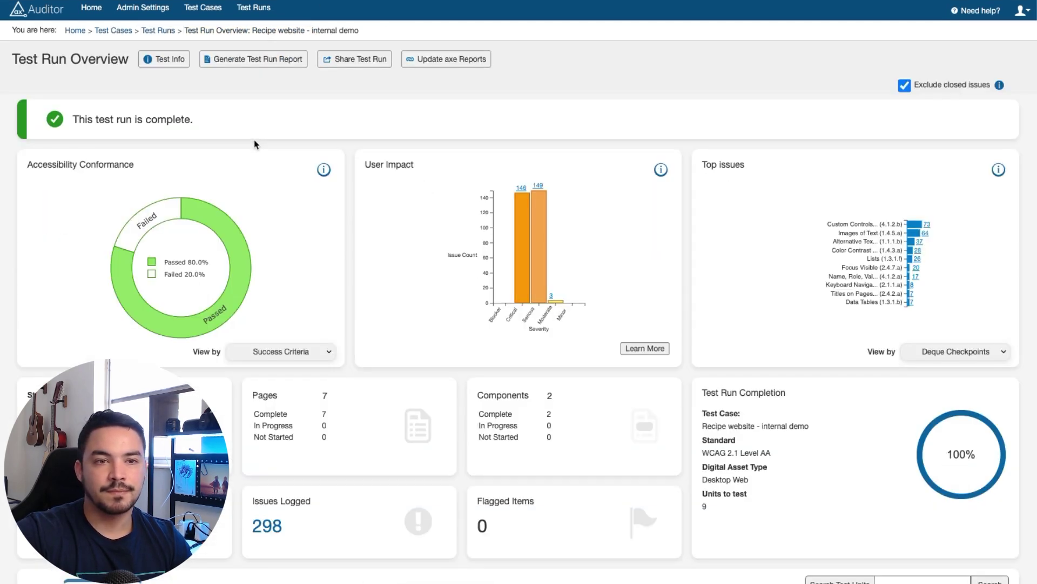
Read the User Impact severity definitions, then copy the test run's share link
click(645, 348)
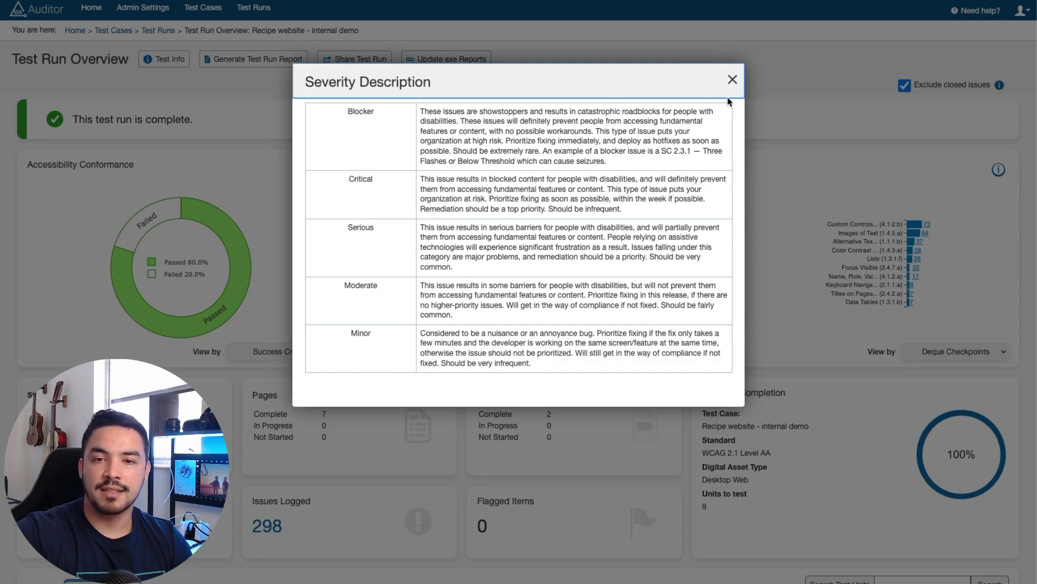
click(732, 81)
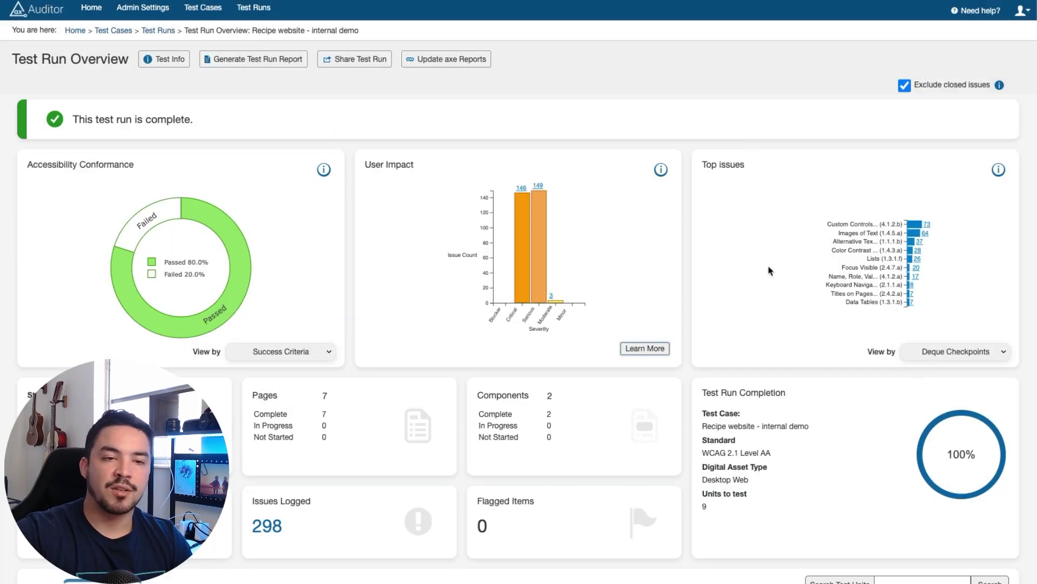
scroll(791, 349, down, 4)
scroll(790, 348, down, 3)
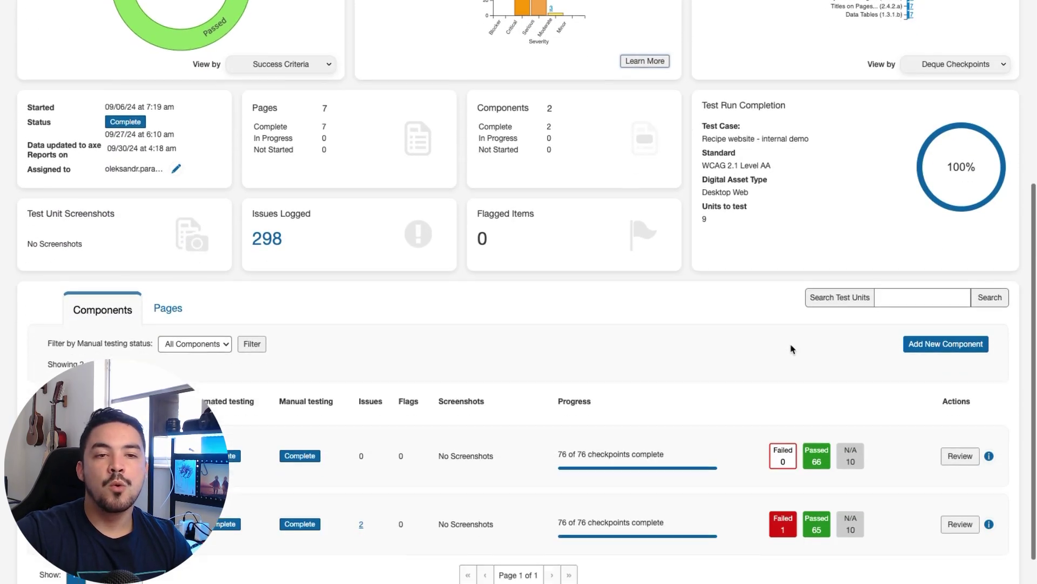
scroll(791, 348, down, 1)
scroll(789, 339, down, 1)
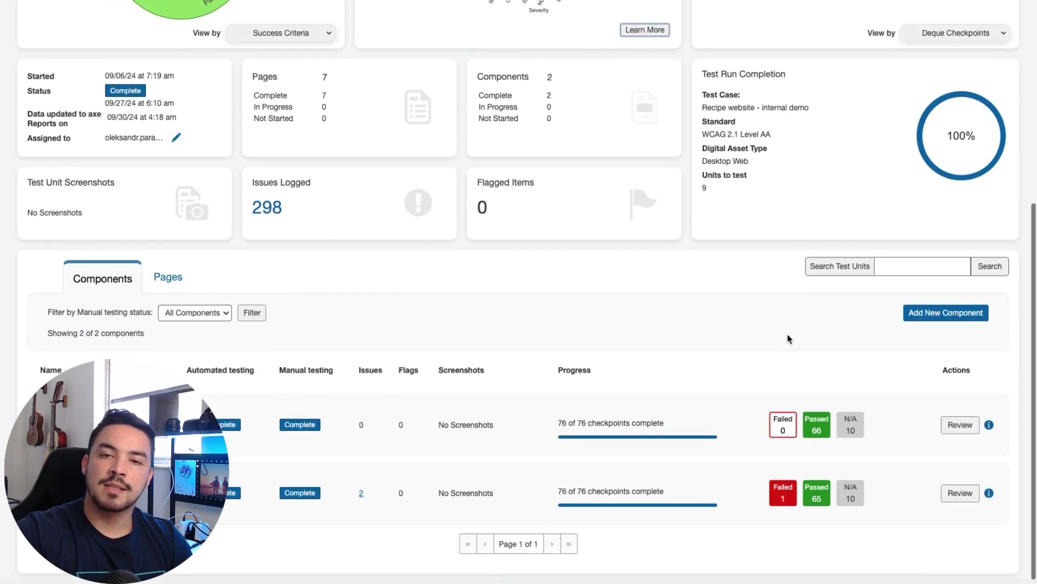
scroll(788, 339, down, 1)
scroll(789, 338, up, 4)
scroll(788, 339, up, 4)
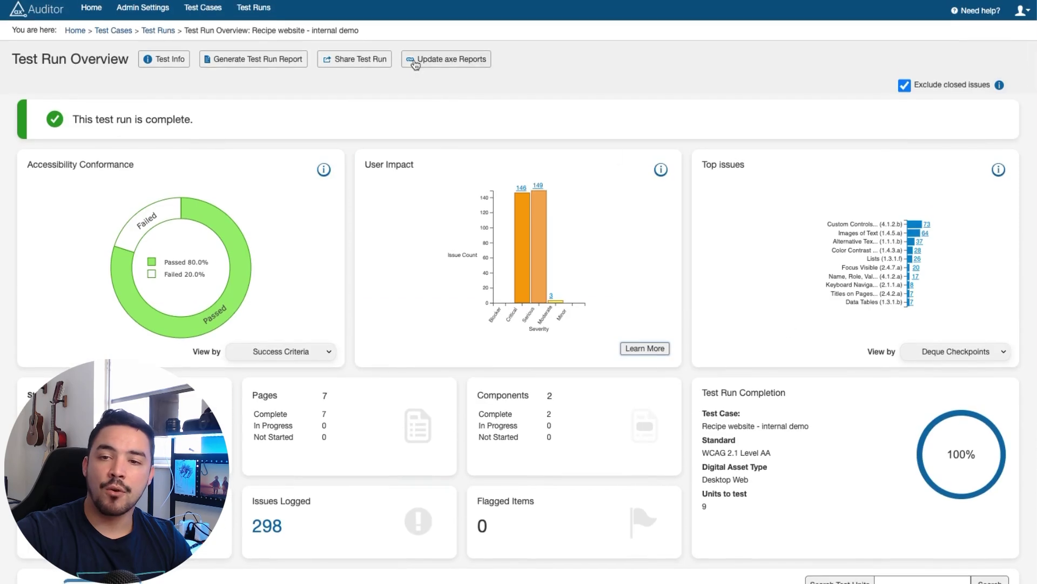
click(361, 58)
click(616, 318)
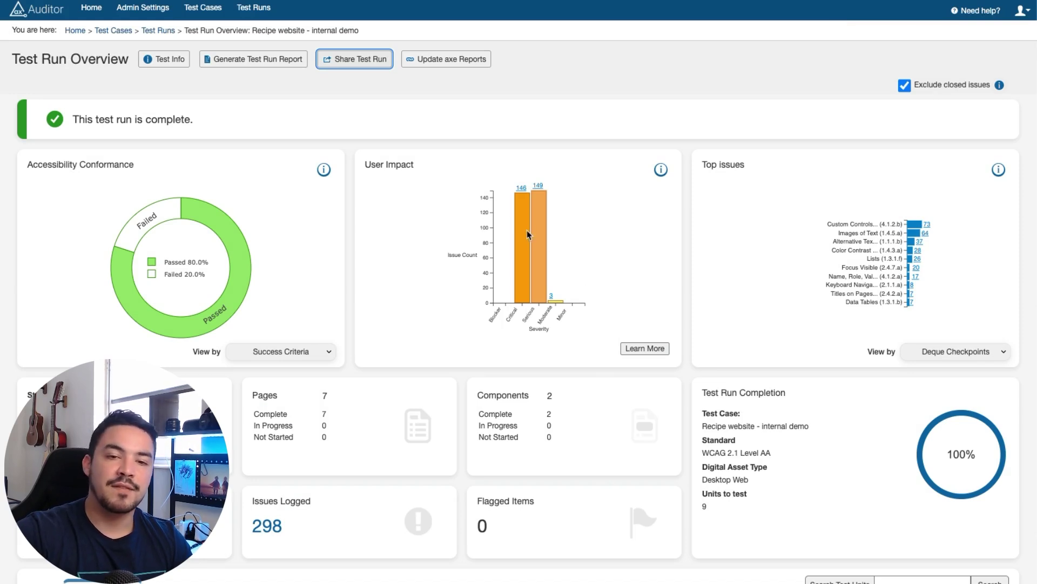
Generate the completion report excluding closed issues, review it, and close the report tab
click(290, 64)
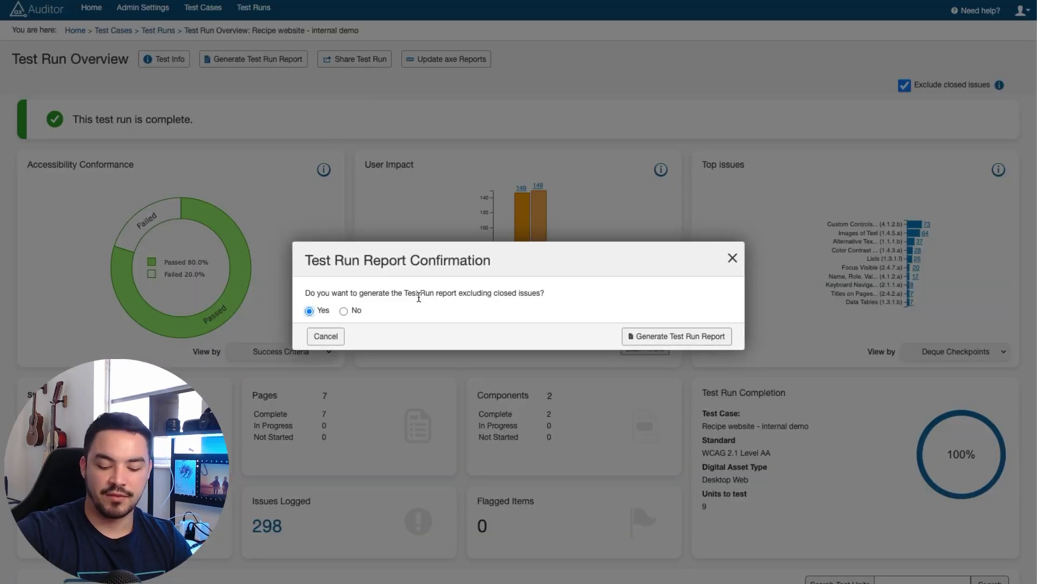
click(669, 336)
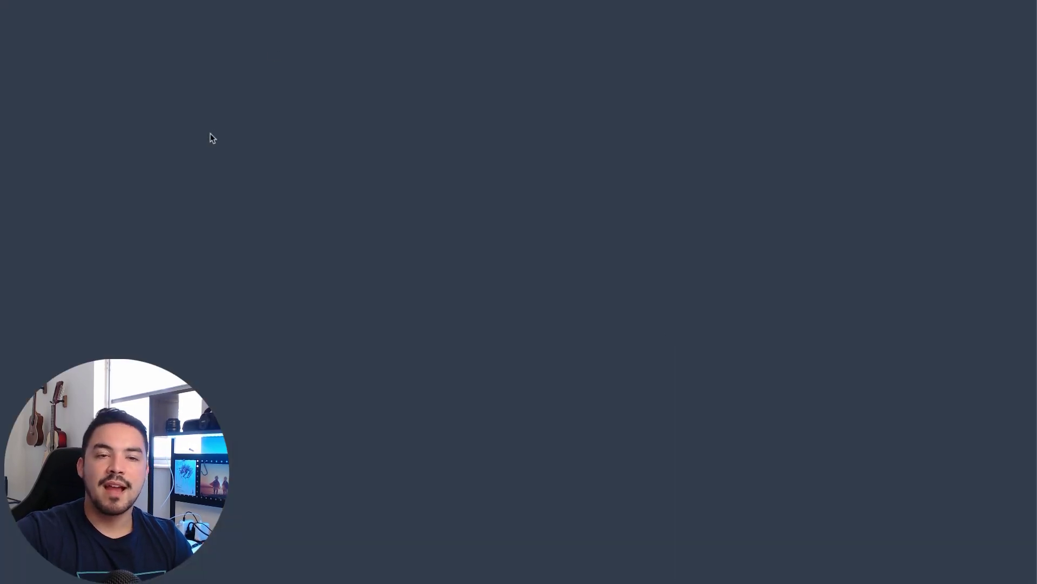
scroll(300, 167, up, 5)
scroll(305, 171, up, 3)
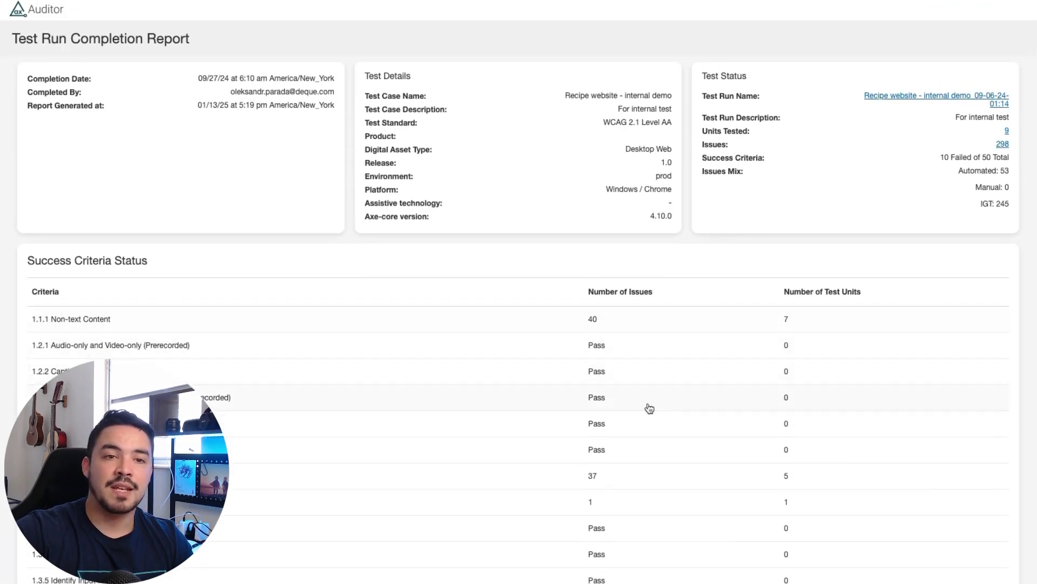
scroll(881, 427, down, 3)
scroll(881, 426, down, 5)
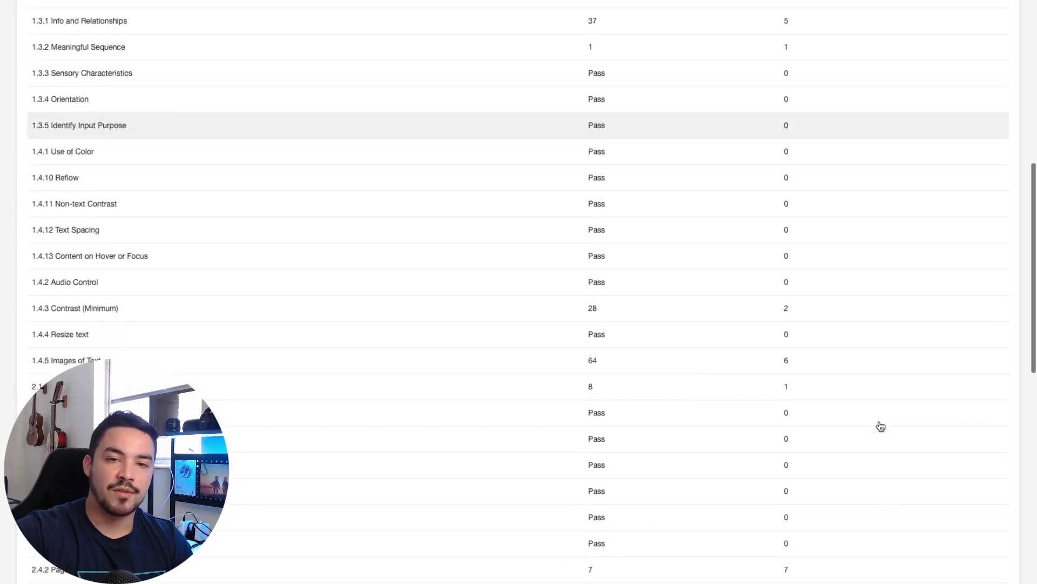
scroll(881, 426, down, 5)
scroll(881, 427, down, 3)
scroll(879, 427, up, 5)
scroll(879, 426, up, 8)
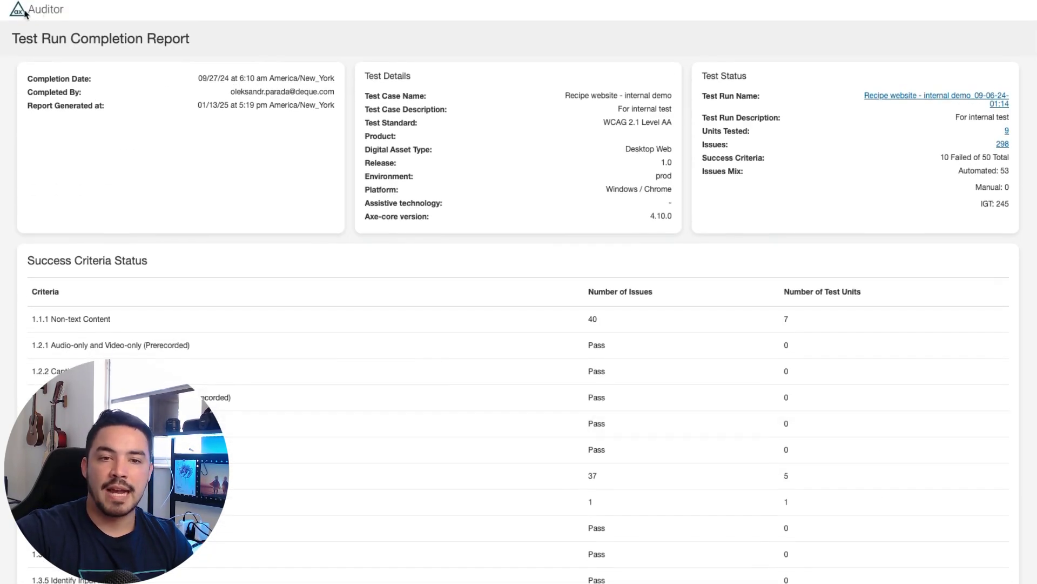
key(ctrl+w)
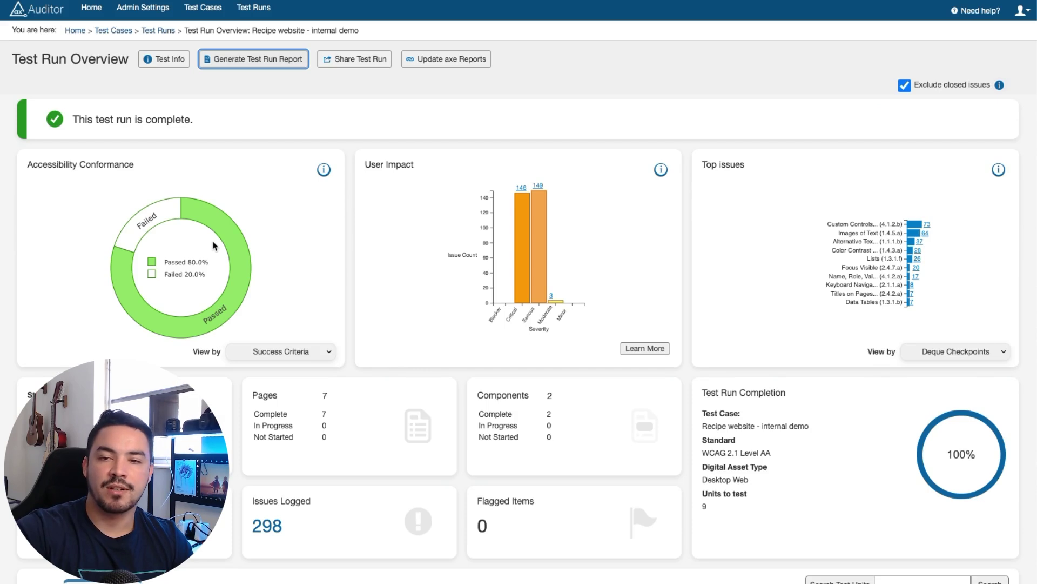
Switch the Top issues 'View by' dropdown to Success Criteria
click(1004, 351)
click(952, 363)
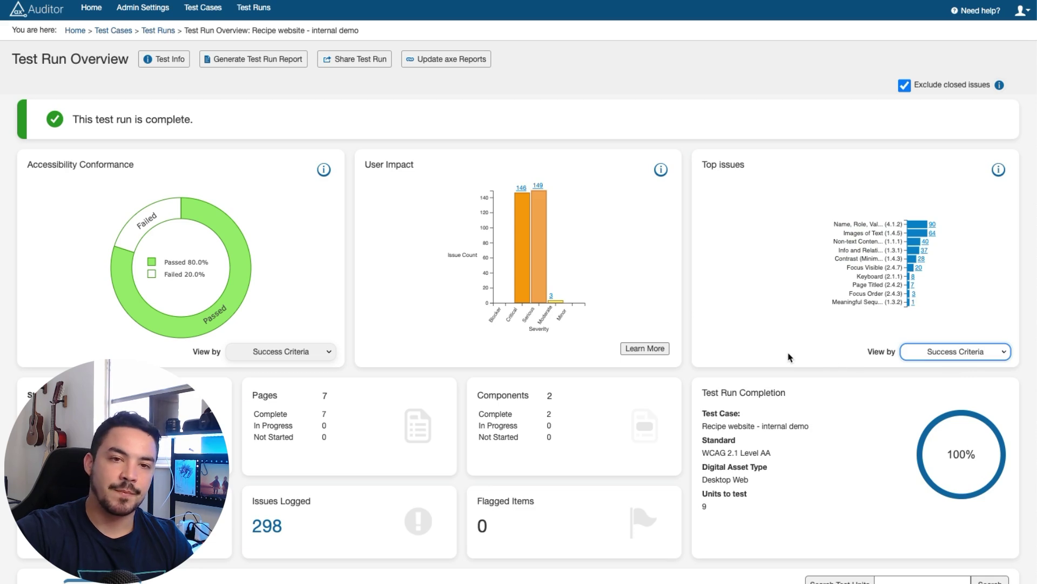
scroll(789, 356, down, 1)
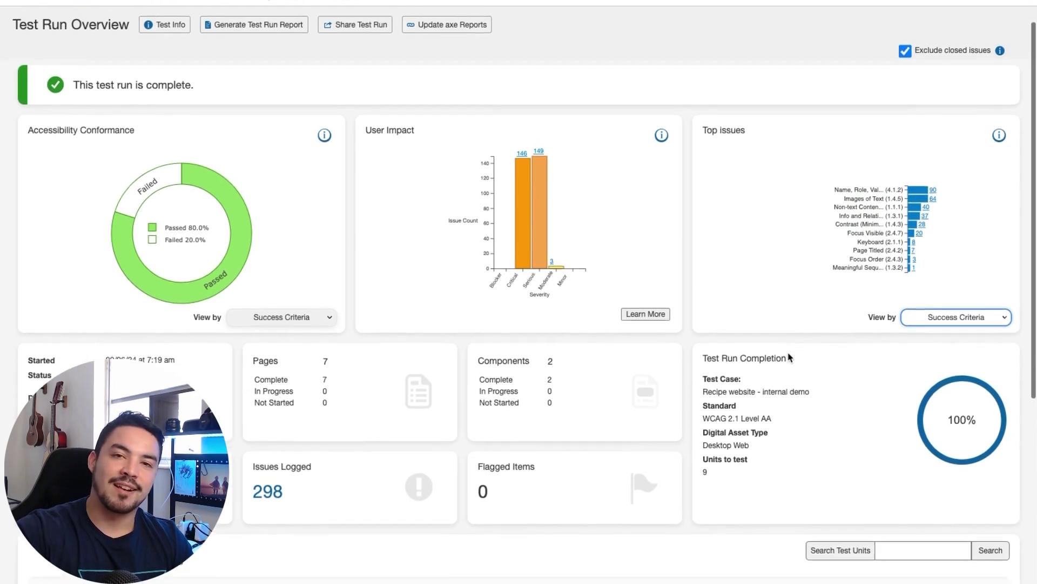